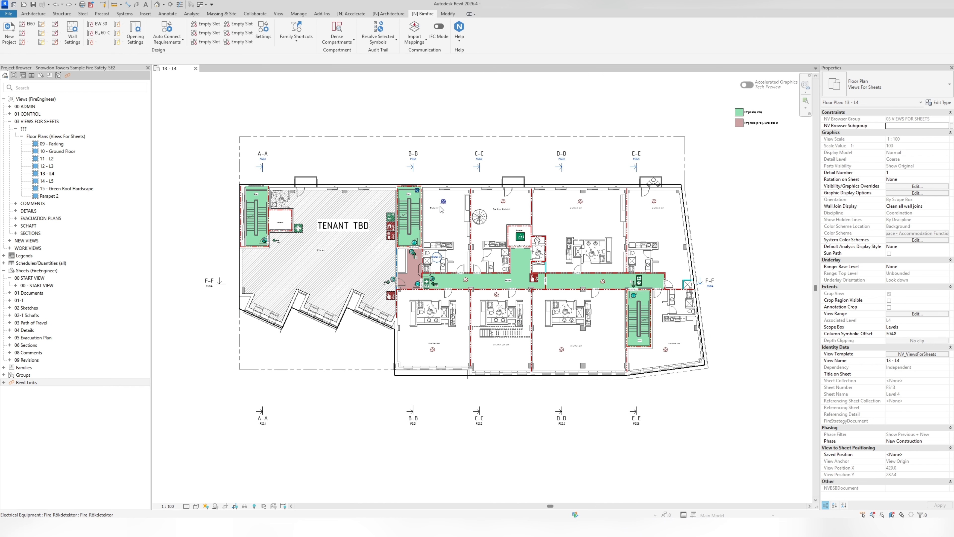
- Assign an EI60 wall fire requirement to the exterior wall above the Studio Unit on the L4 plan
{"action": "scroll", "coordinate": [439, 206], "scroll_direction": "up", "scroll_amount": 8}
{"action": "middle_click_drag", "start_coordinate": [441, 204], "coordinate": [326, 212]}
{"action": "scroll", "coordinate": [383, 213], "scroll_direction": "up", "scroll_amount": 1}
{"action": "scroll", "coordinate": [323, 210], "scroll_direction": "up", "scroll_amount": 3}
{"action": "scroll", "coordinate": [270, 198], "scroll_direction": "down", "scroll_amount": 2}
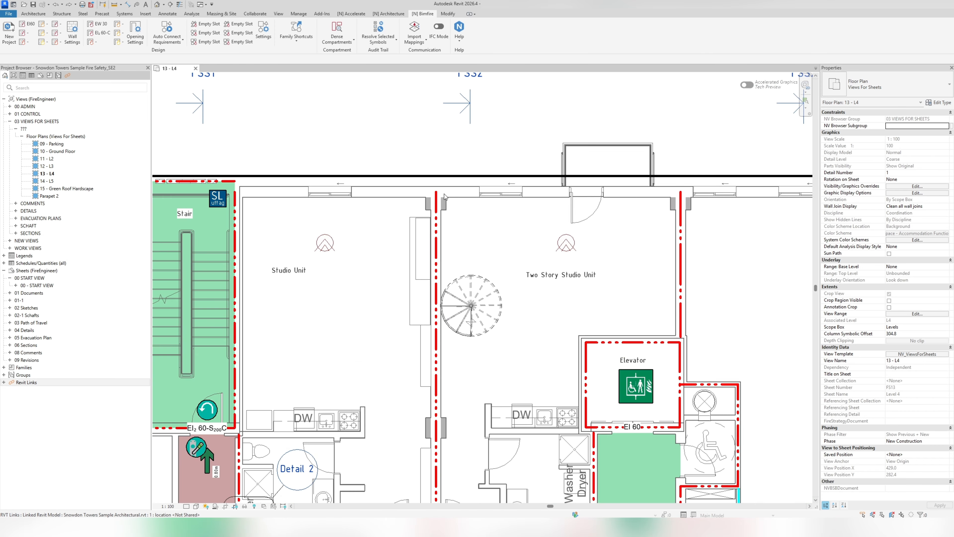
{"action": "middle_click_drag", "start_coordinate": [263, 198], "coordinate": [295, 199]}
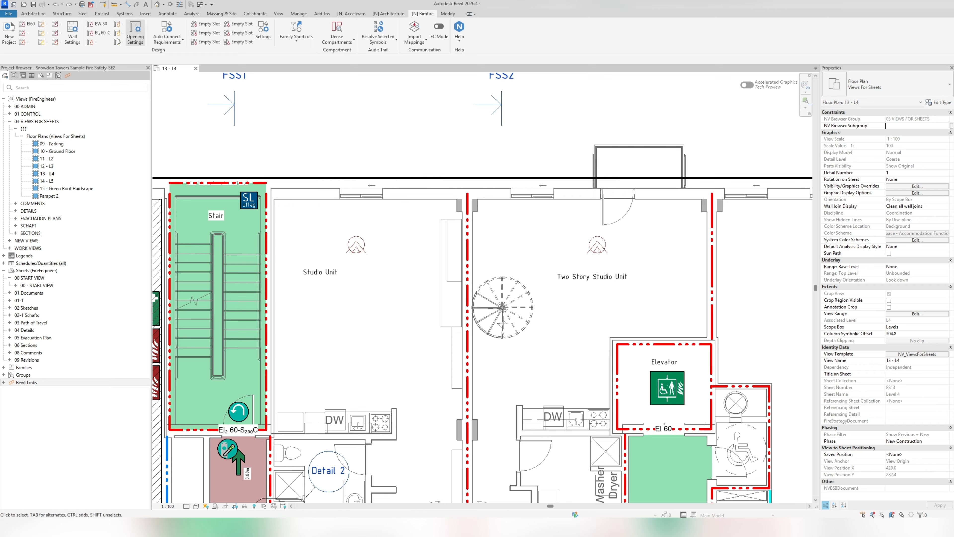
{"action": "left_click", "coordinate": [30, 25]}
{"action": "left_click", "coordinate": [301, 201]}
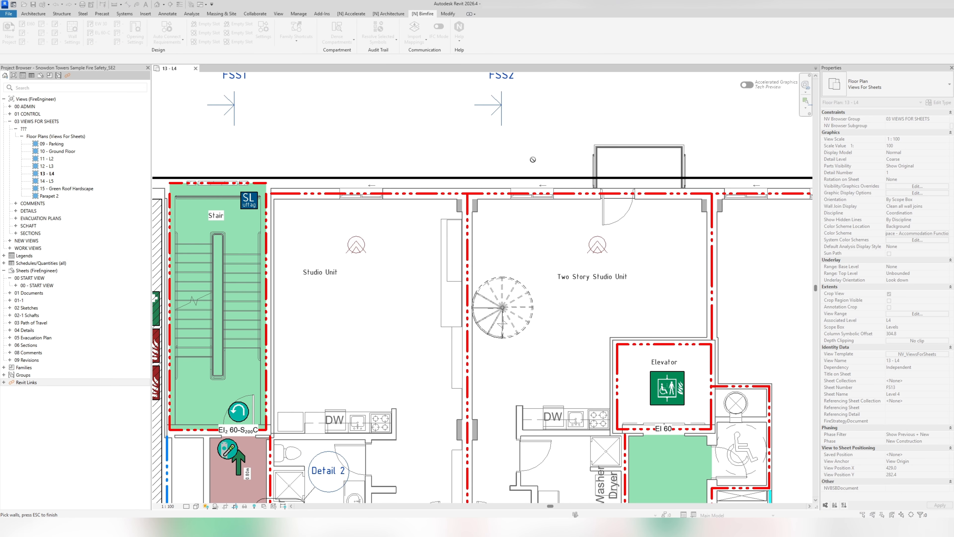
{"action": "key", "text": "Escape"}
- Shorten the exterior wall's EI60 requirement to a length of 2500 from the stair end, unjoining the elements that conflict
{"action": "left_click", "coordinate": [361, 193]}
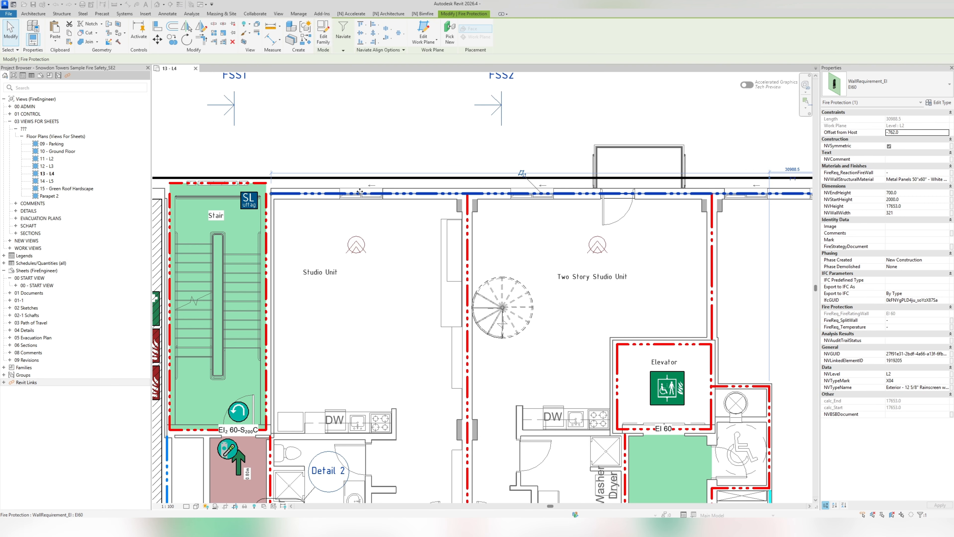
{"action": "scroll", "coordinate": [451, 195], "scroll_direction": "down", "scroll_amount": 2}
{"action": "middle_click_drag", "start_coordinate": [669, 205], "coordinate": [396, 211]}
{"action": "scroll", "coordinate": [638, 210], "scroll_direction": "down", "scroll_amount": 1}
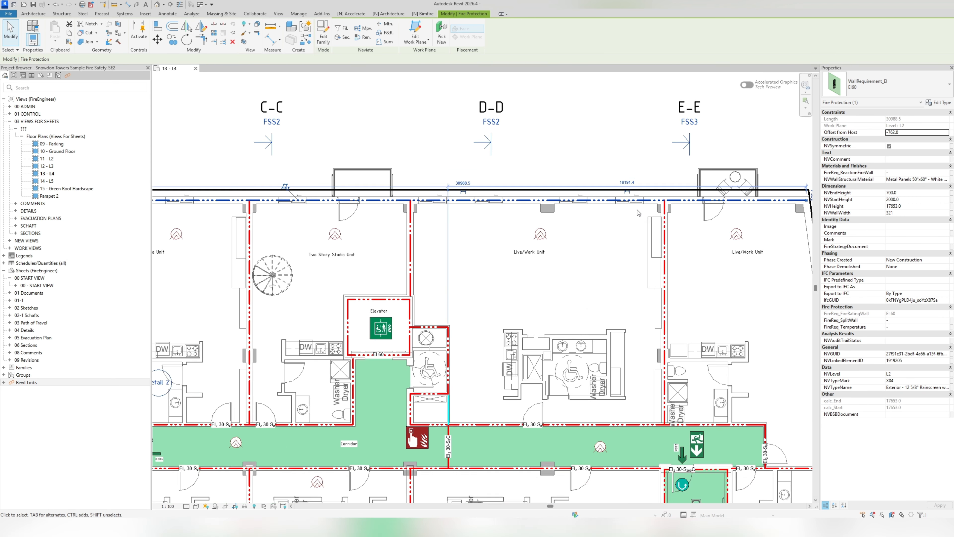
{"action": "scroll", "coordinate": [638, 213], "scroll_direction": "down", "scroll_amount": 2}
{"action": "left_click_drag", "start_coordinate": [751, 205], "coordinate": [601, 202]}
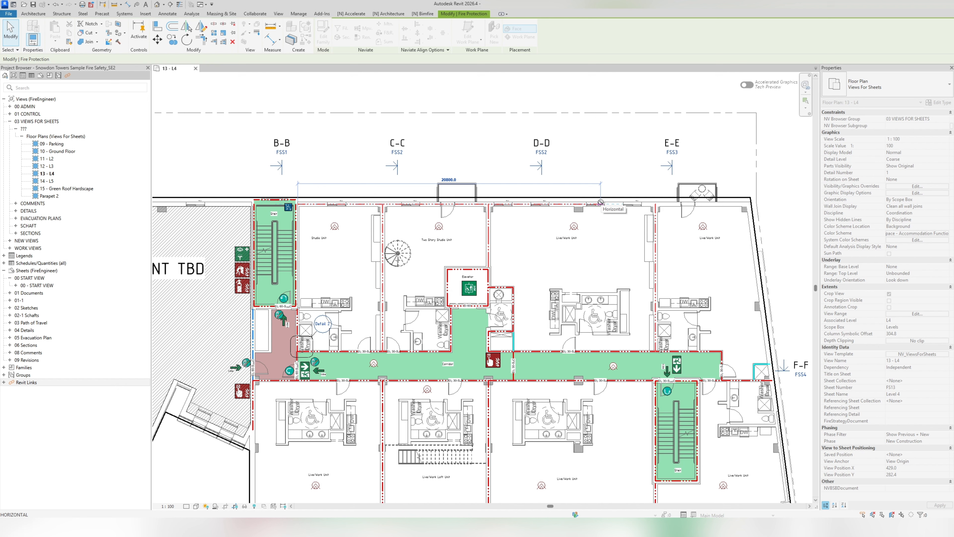
{"action": "type", "text": "2500"}
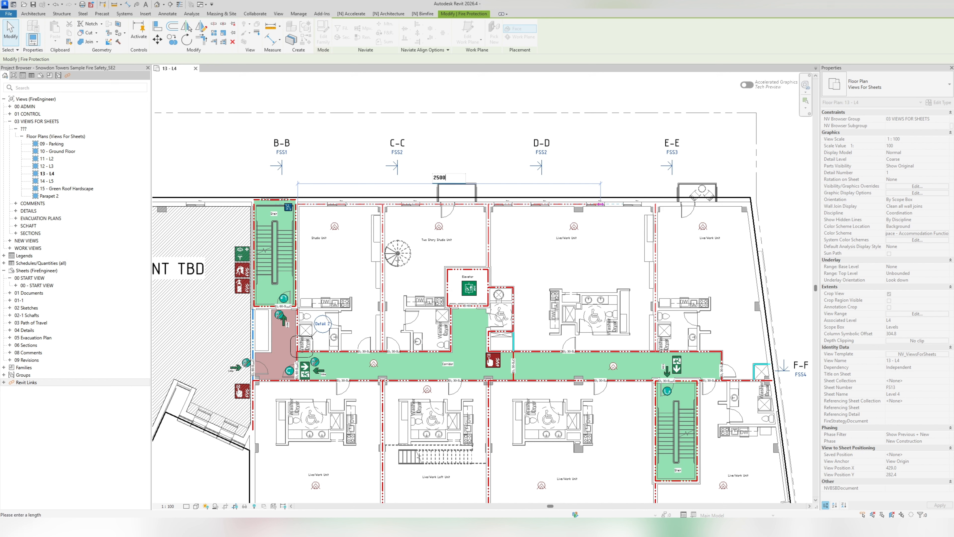
{"action": "key", "text": "Return"}
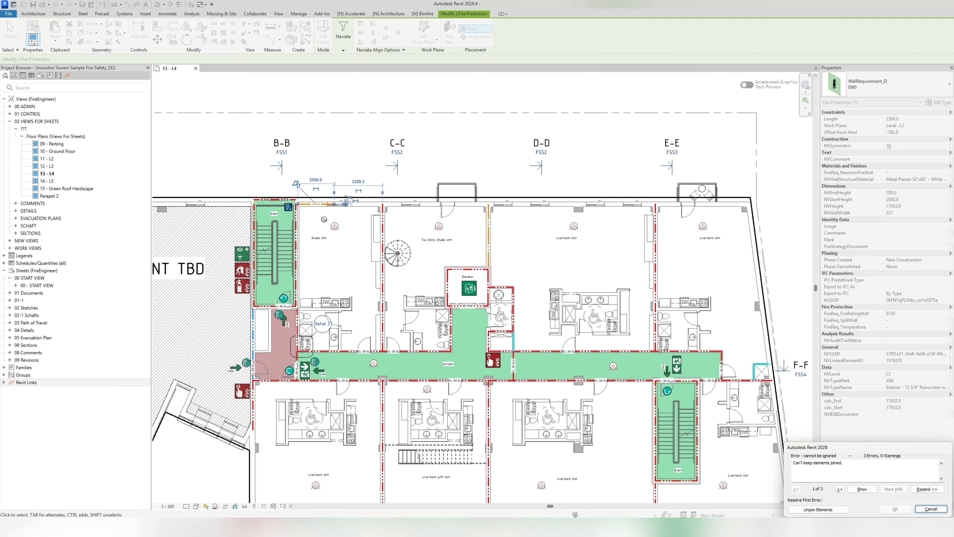
{"action": "left_click_drag", "start_coordinate": [821, 450], "coordinate": [379, 193]}
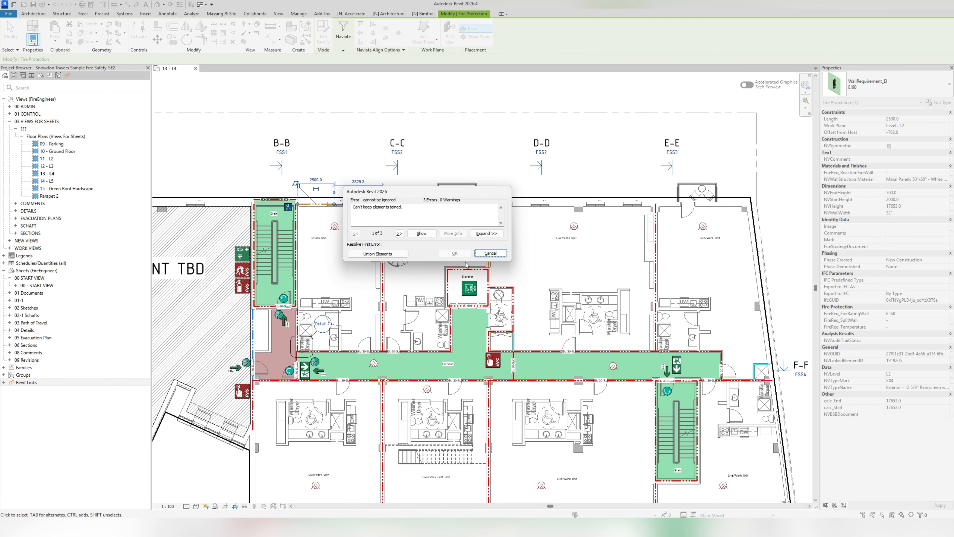
{"action": "left_click_drag", "start_coordinate": [481, 191], "coordinate": [490, 108]}
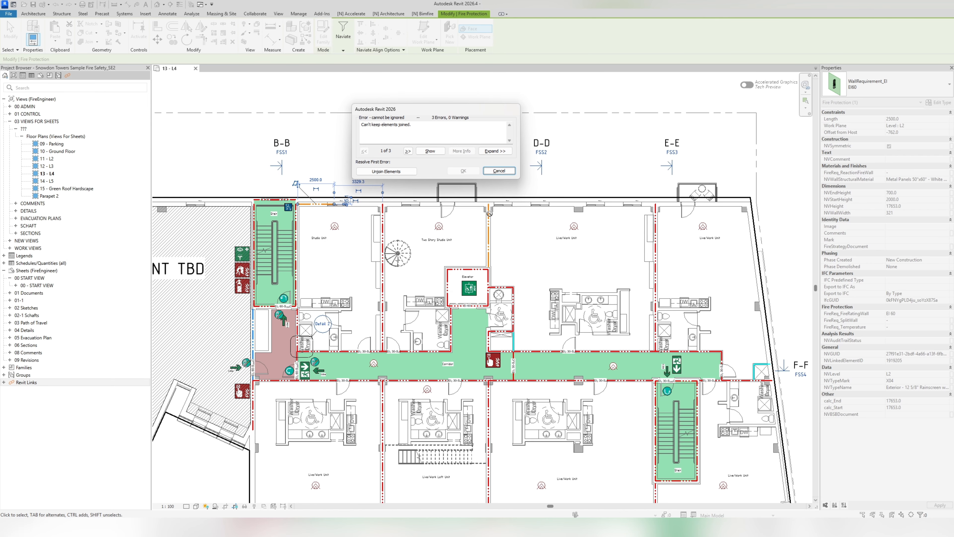
{"action": "left_click", "coordinate": [387, 171]}
{"action": "key", "text": "Escape"}
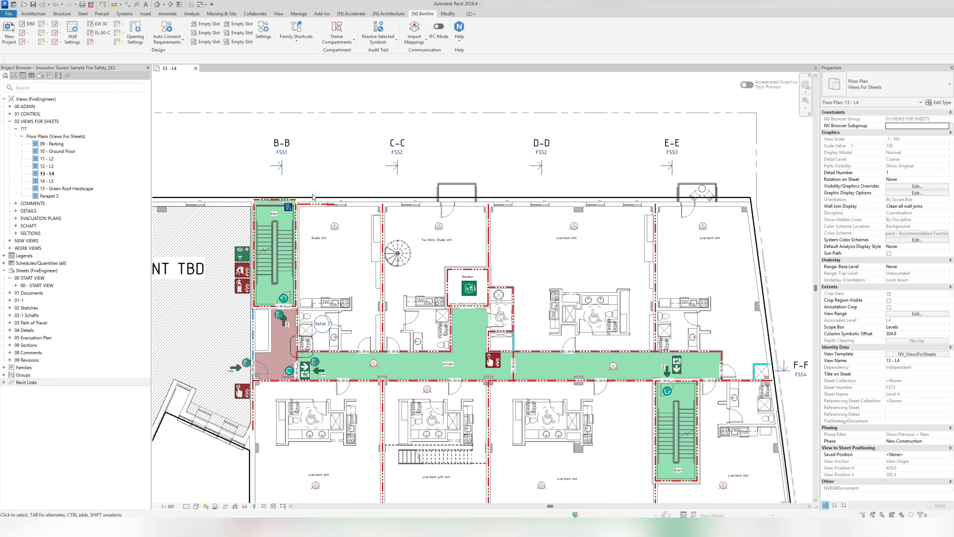
- Place an EW 30 requirement on the Studio Unit's exterior window and turn its label upright
{"action": "scroll", "coordinate": [316, 203], "scroll_direction": "up", "scroll_amount": 5}
{"action": "scroll", "coordinate": [331, 238], "scroll_direction": "up", "scroll_amount": 2}
{"action": "middle_click_drag", "start_coordinate": [360, 250], "coordinate": [406, 257]}
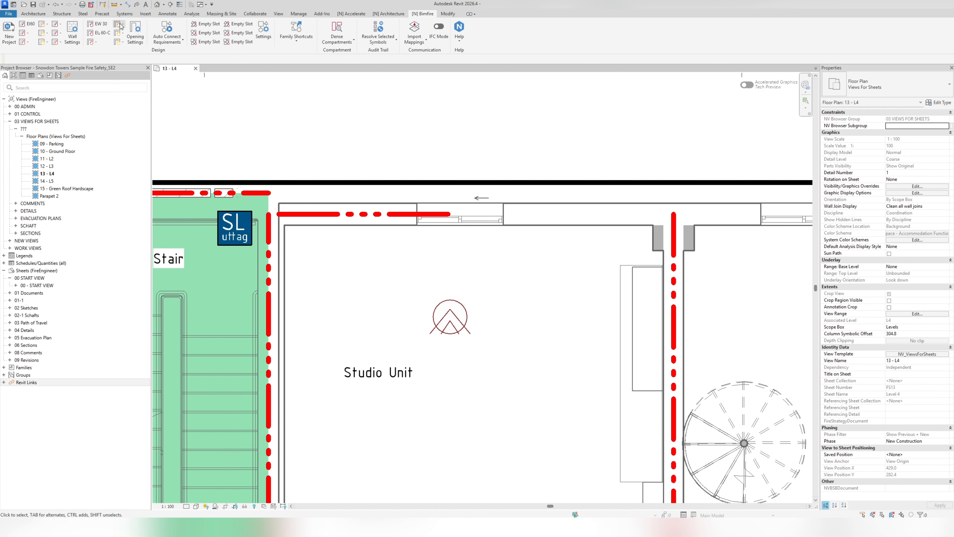
{"action": "left_click", "coordinate": [103, 26]}
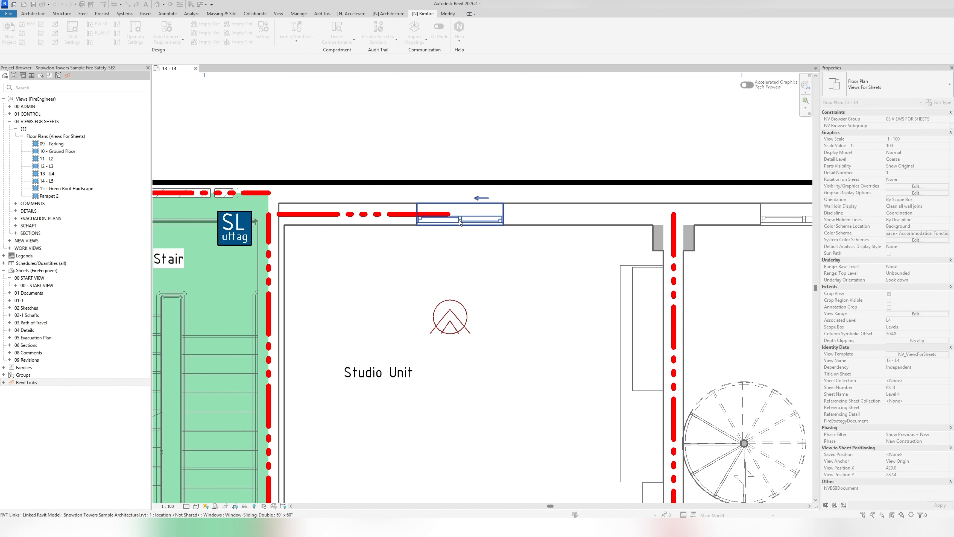
{"action": "left_click", "coordinate": [462, 221]}
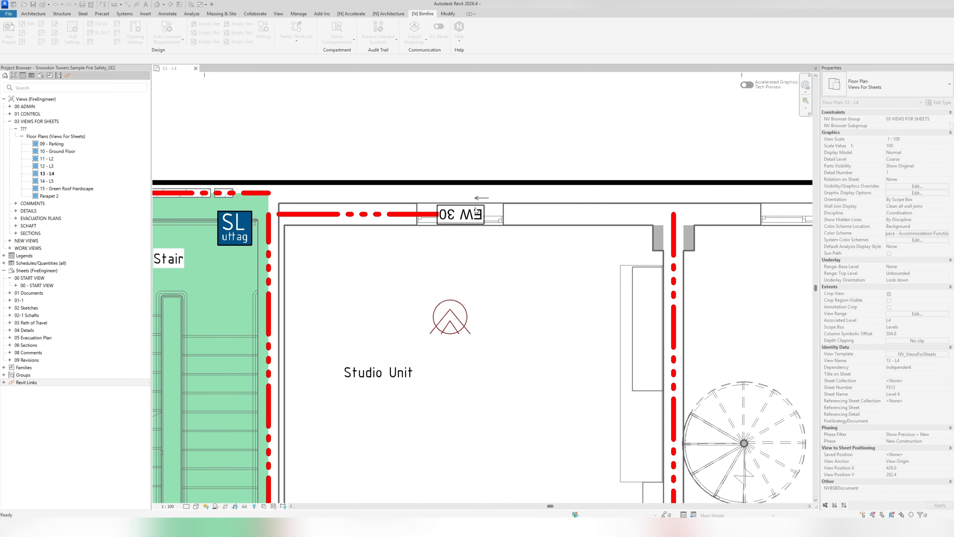
{"action": "left_click_drag", "start_coordinate": [355, 143], "coordinate": [550, 293]}
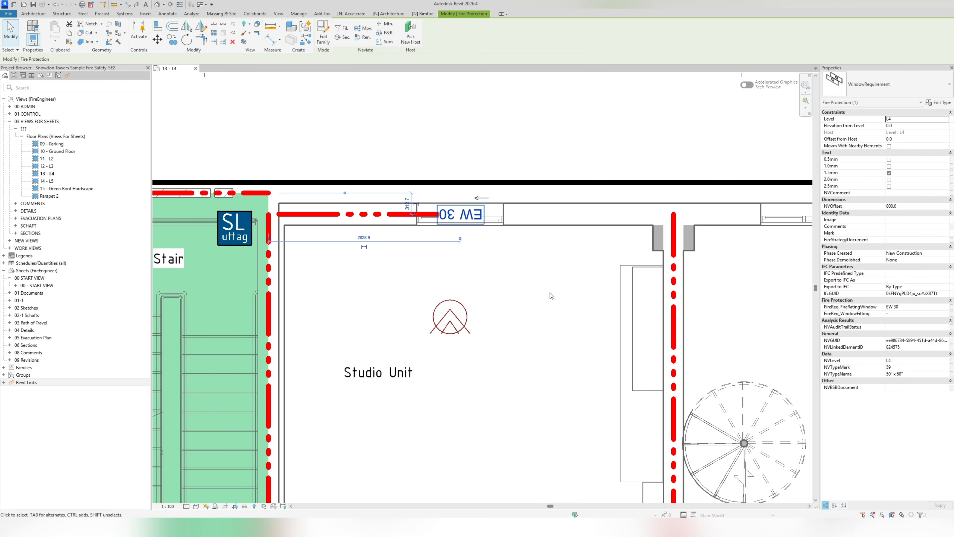
{"action": "left_click", "coordinate": [500, 146]}
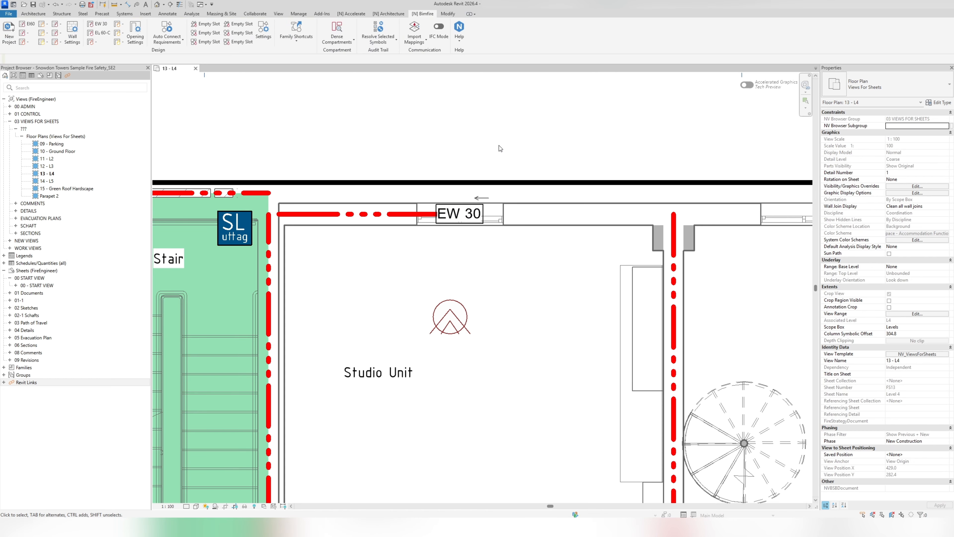
- Generate requirements marked Unconnected for the remaining unrated doors and windows, and dismiss the completion message
{"action": "scroll", "coordinate": [511, 173], "scroll_direction": "down", "scroll_amount": 2}
{"action": "middle_click_drag", "start_coordinate": [524, 261], "coordinate": [433, 262]}
{"action": "scroll", "coordinate": [433, 242], "scroll_direction": "down", "scroll_amount": 1}
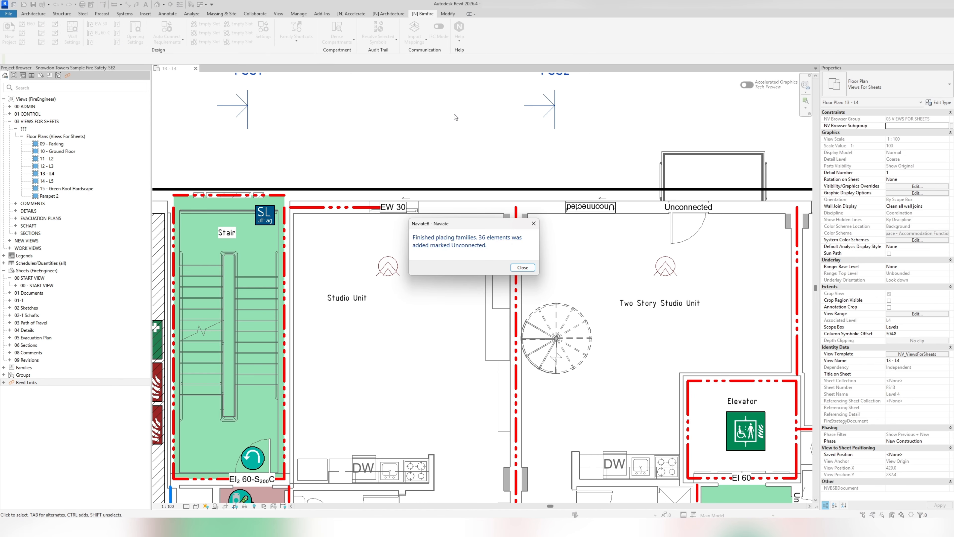
{"action": "key", "text": "Return"}
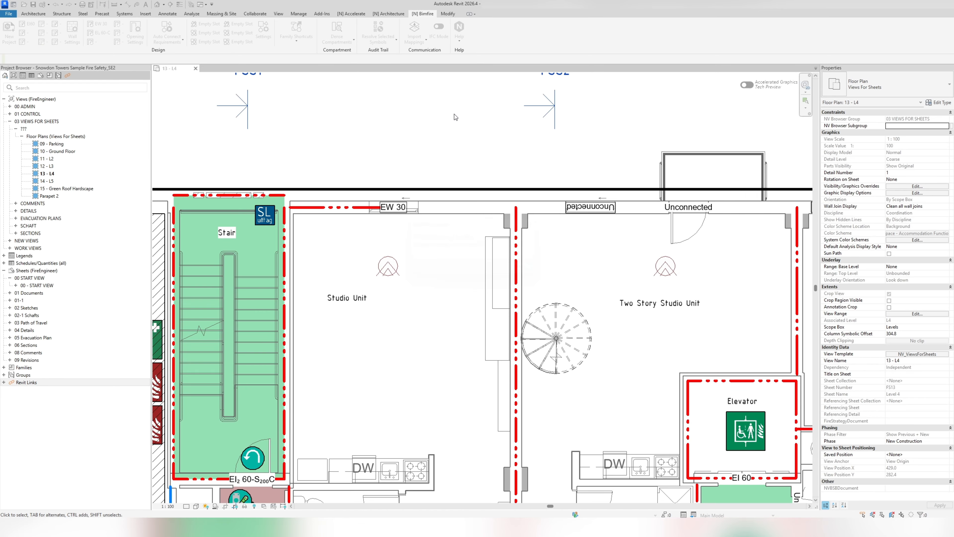
- Examine the Dense compartments - Doors and Dense compartments - Windows schedules for unconnected openings by level
{"action": "left_click", "coordinate": [69, 262]}
{"action": "double_click", "coordinate": [69, 262]}
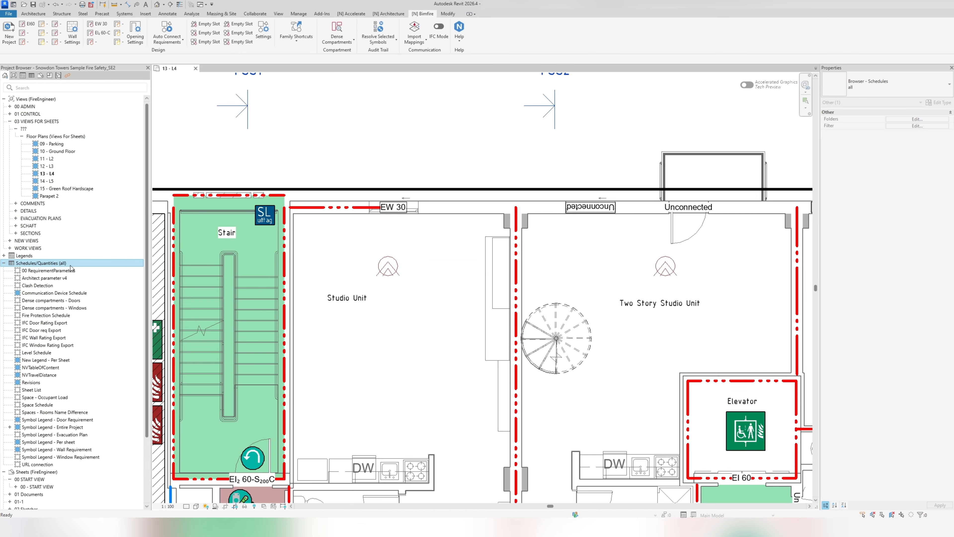
{"action": "left_click", "coordinate": [51, 303]}
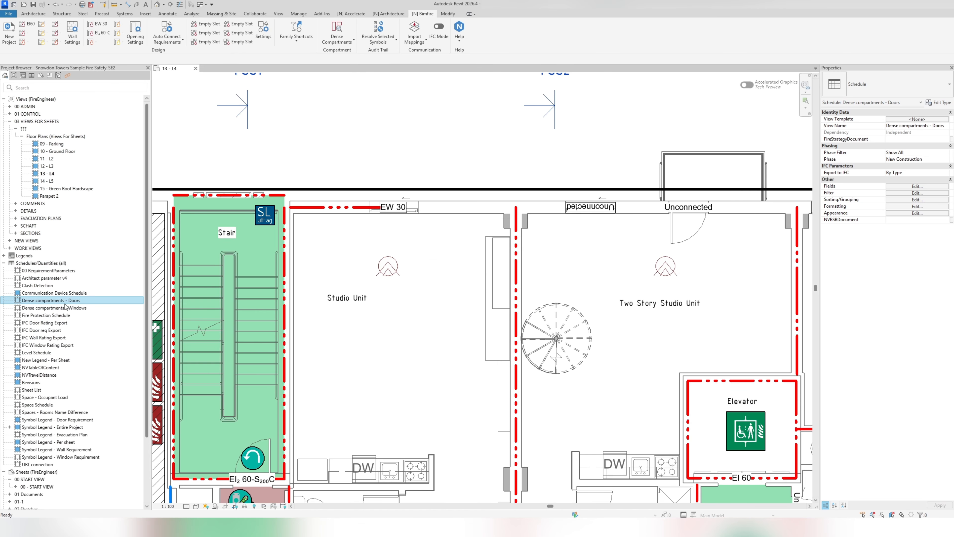
{"action": "key", "text": "Return"}
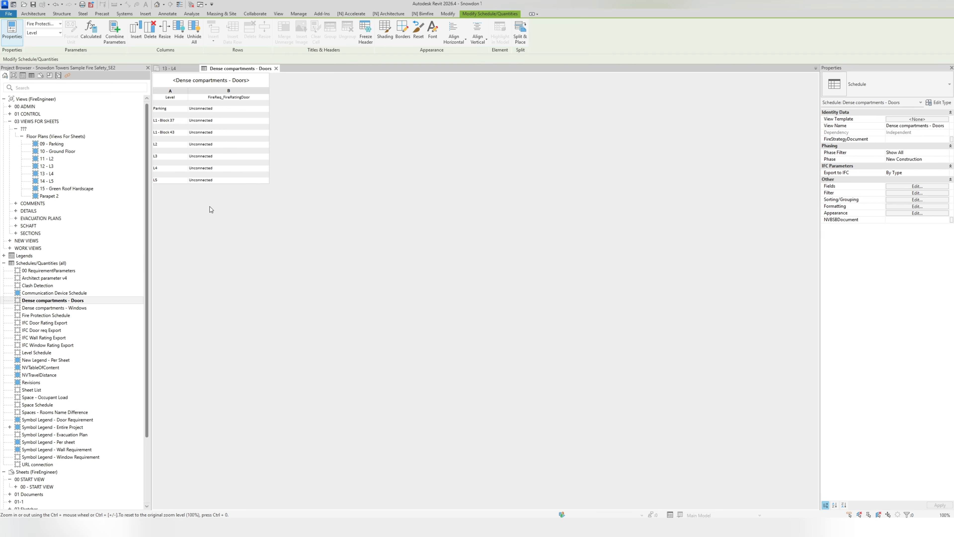
{"action": "left_click", "coordinate": [78, 309]}
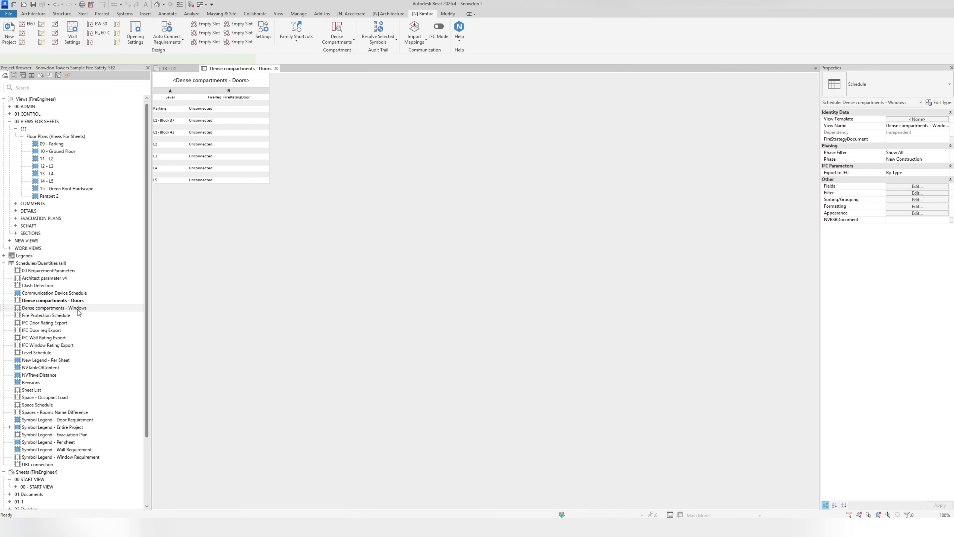
{"action": "key", "text": "Return"}
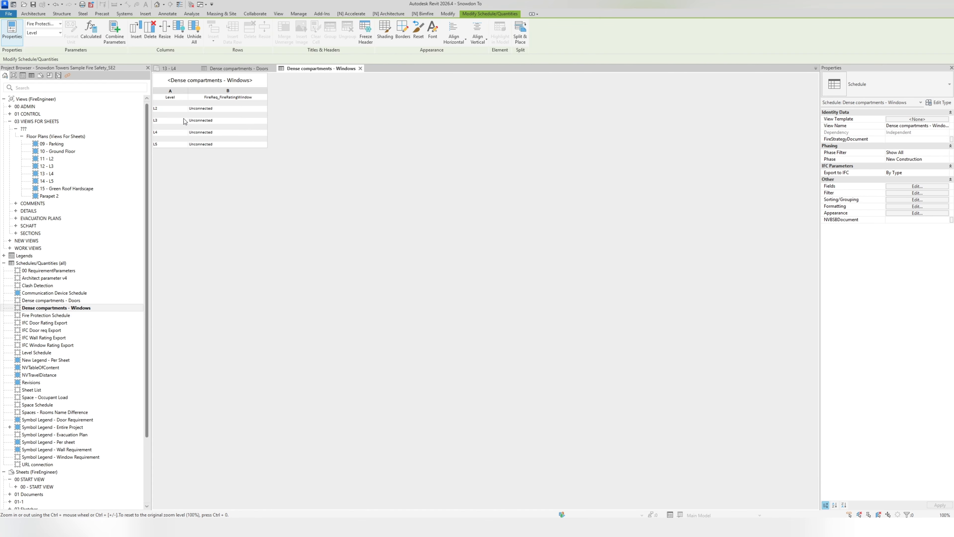
- On plan 13 - L4, turn upright the Unconnected labels of the Two Story Studio Unit's window and the far Live/Work Unit's balcony door
{"action": "left_click", "coordinate": [170, 68]}
{"action": "scroll", "coordinate": [447, 199], "scroll_direction": "down", "scroll_amount": 2}
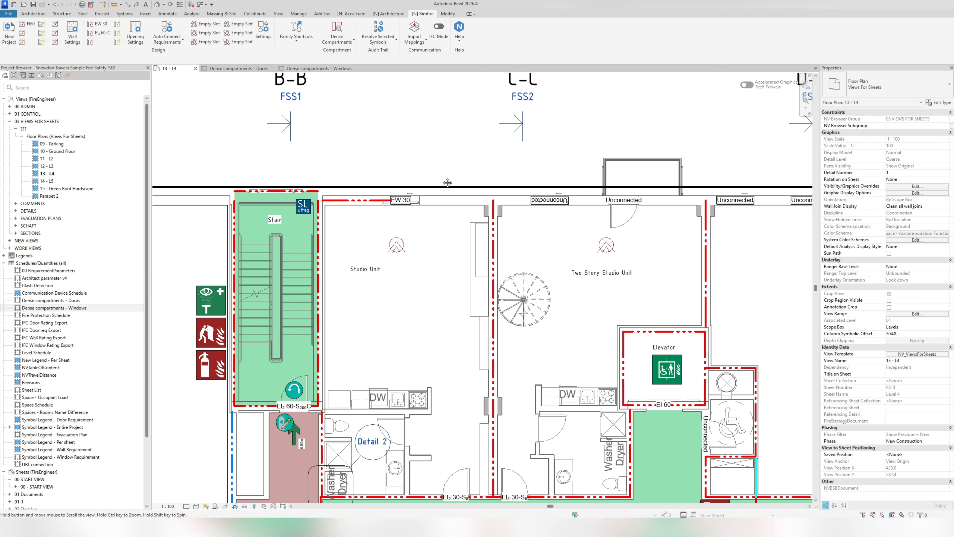
{"action": "middle_click_drag", "start_coordinate": [480, 218], "coordinate": [329, 226]}
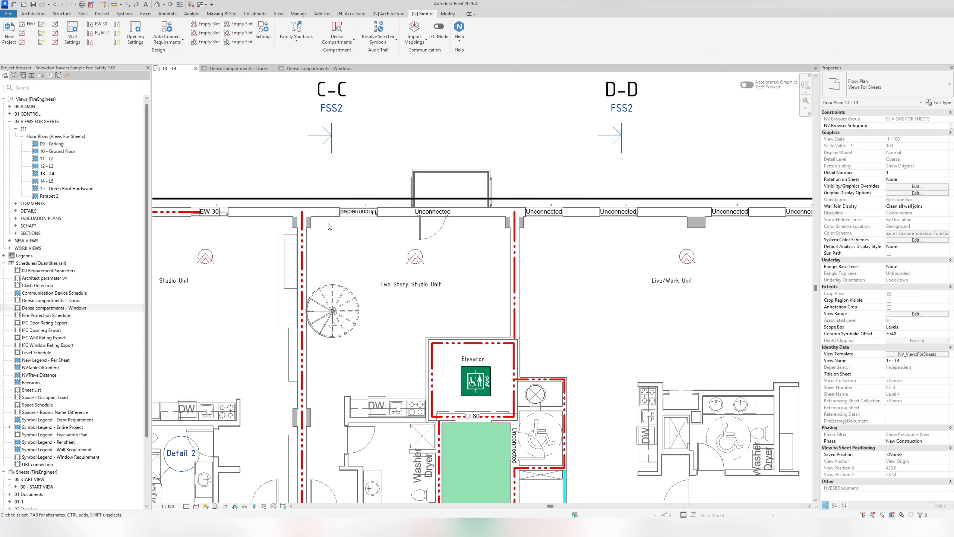
{"action": "left_click", "coordinate": [359, 213]}
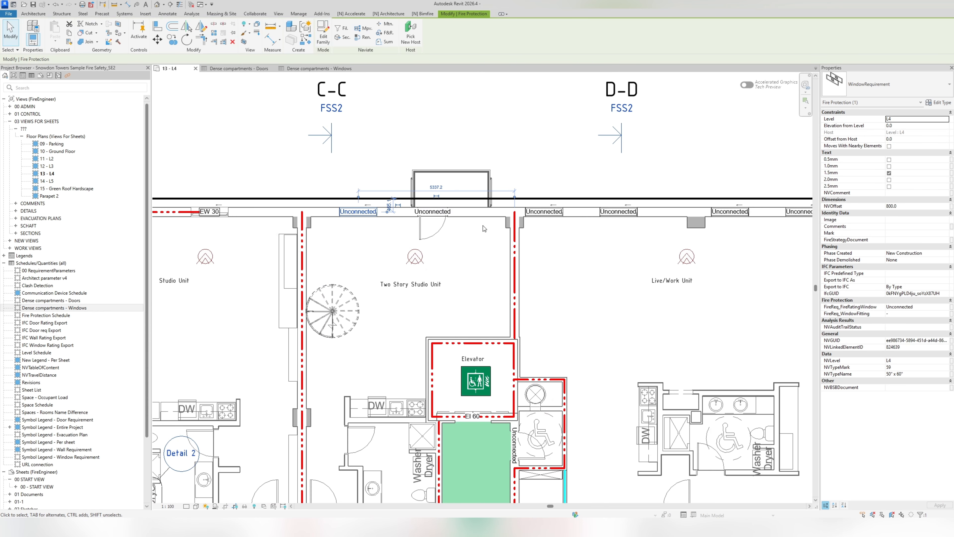
{"action": "middle_click_drag", "start_coordinate": [638, 229], "coordinate": [444, 228]}
{"action": "left_click", "coordinate": [562, 156]}
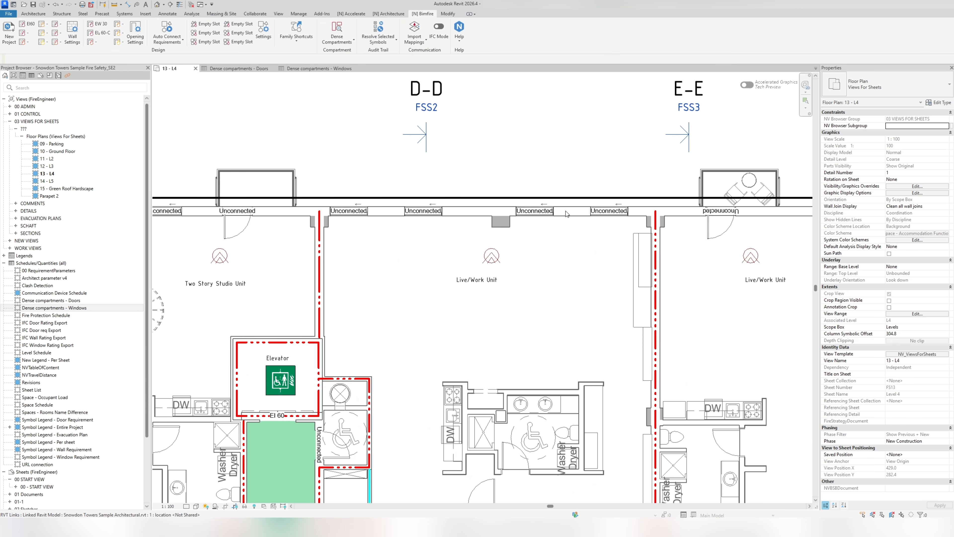
{"action": "scroll", "coordinate": [566, 211], "scroll_direction": "down", "scroll_amount": 2}
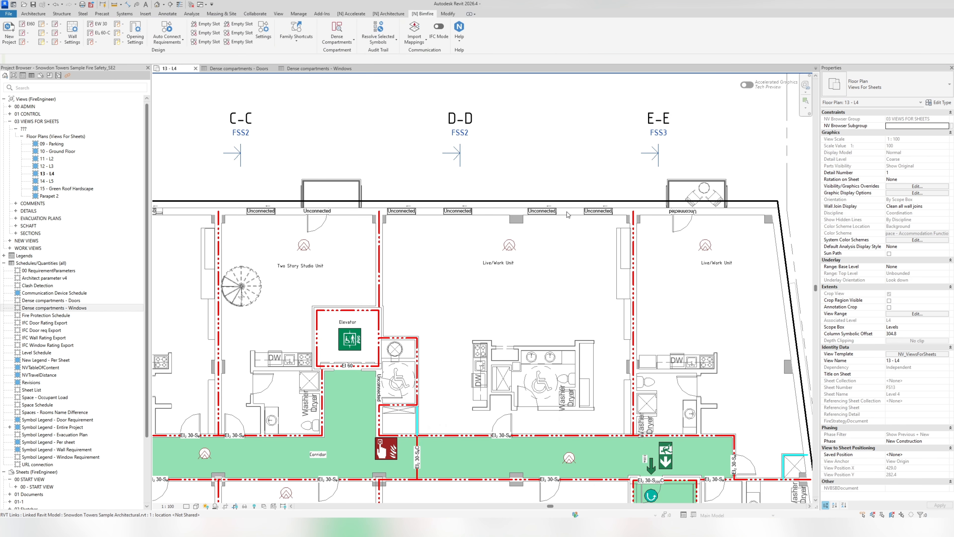
{"action": "left_click", "coordinate": [683, 216]}
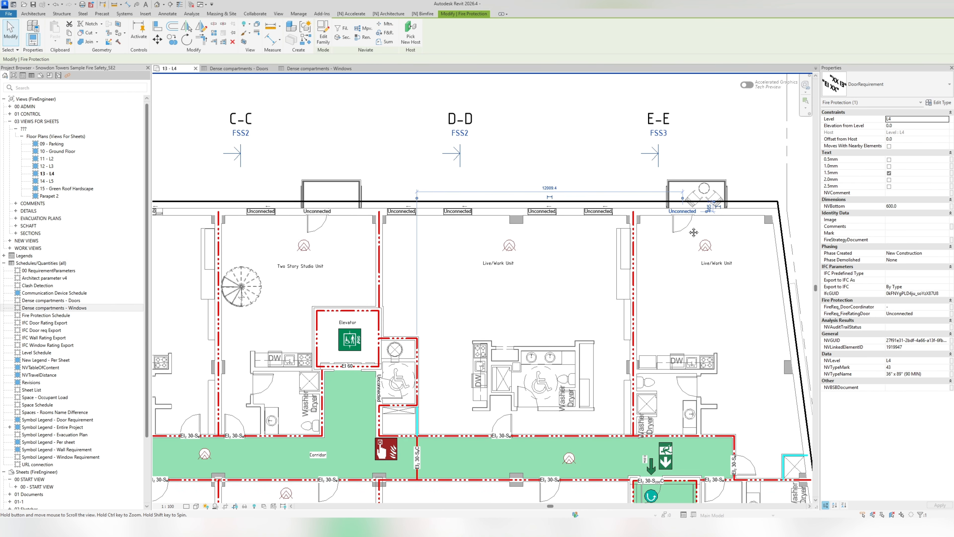
{"action": "middle_click_drag", "start_coordinate": [694, 233], "coordinate": [812, 231]}
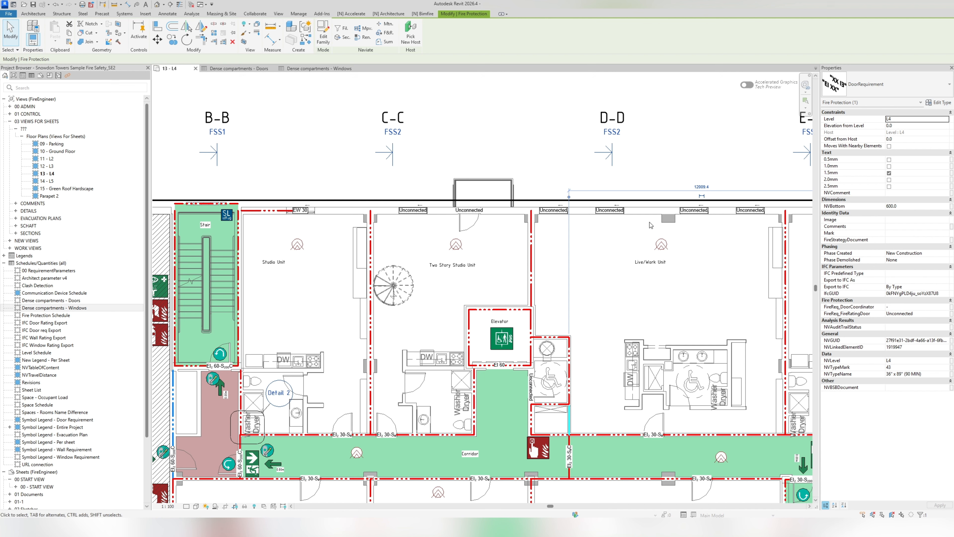
{"action": "left_click", "coordinate": [569, 165]}
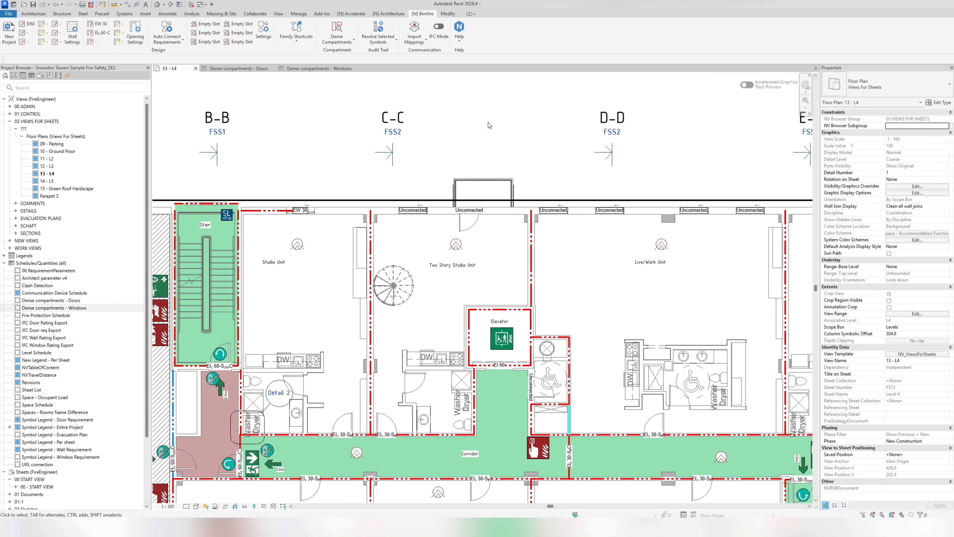
- Temporarily isolate the Unconnected door and window requirements along the exterior wall of the Two Story Studio and Live/Work units
{"action": "middle_click_drag", "start_coordinate": [416, 189], "coordinate": [392, 157]}
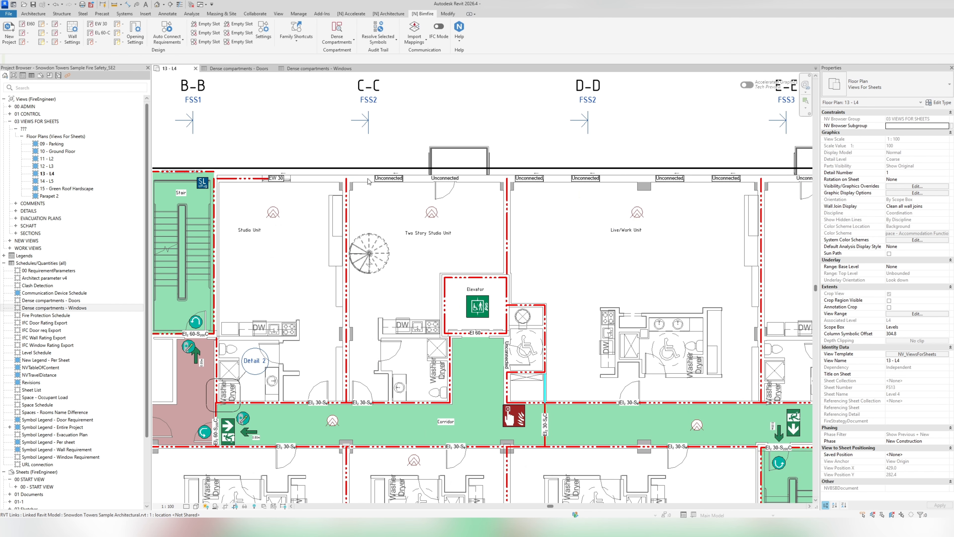
{"action": "middle_click_drag", "start_coordinate": [589, 203], "coordinate": [438, 219]}
{"action": "scroll", "coordinate": [437, 219], "scroll_direction": "down", "scroll_amount": 1}
{"action": "middle_click_drag", "start_coordinate": [352, 208], "coordinate": [439, 218]}
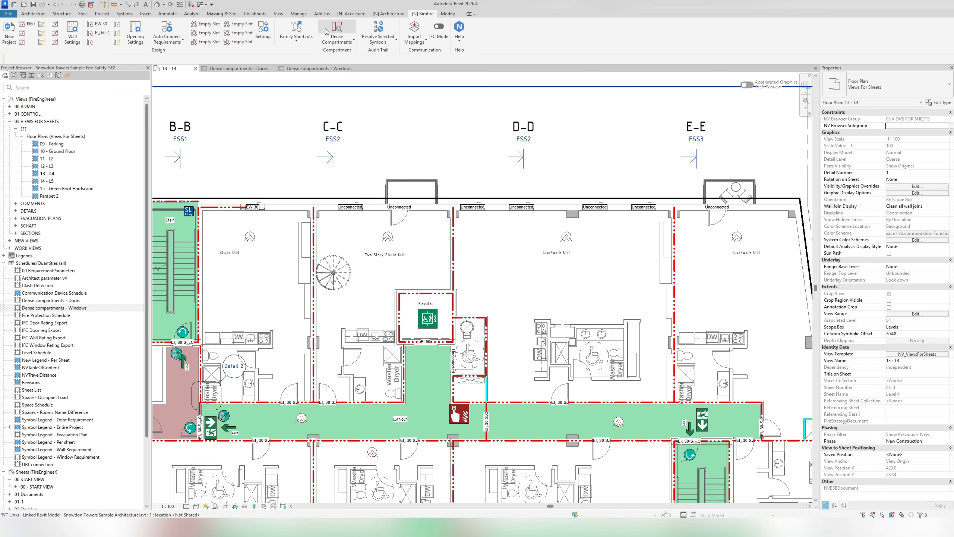
{"action": "left_click_drag", "start_coordinate": [287, 177], "coordinate": [787, 222]}
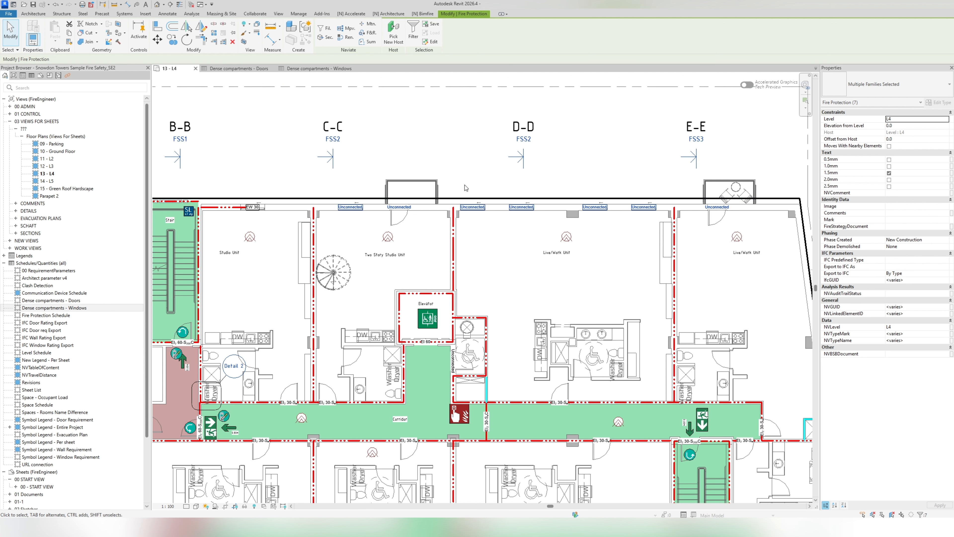
{"action": "left_click", "coordinate": [244, 506]}
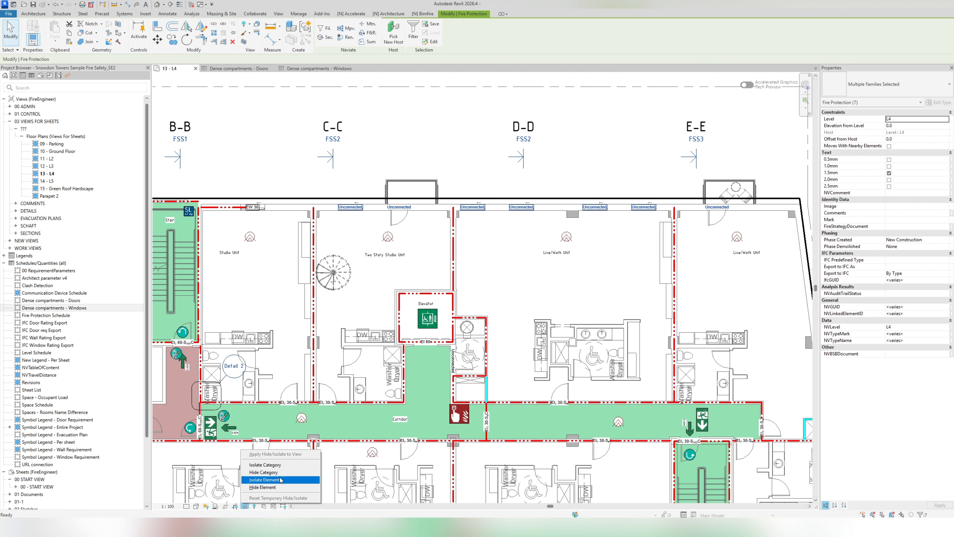
{"action": "left_click", "coordinate": [269, 484]}
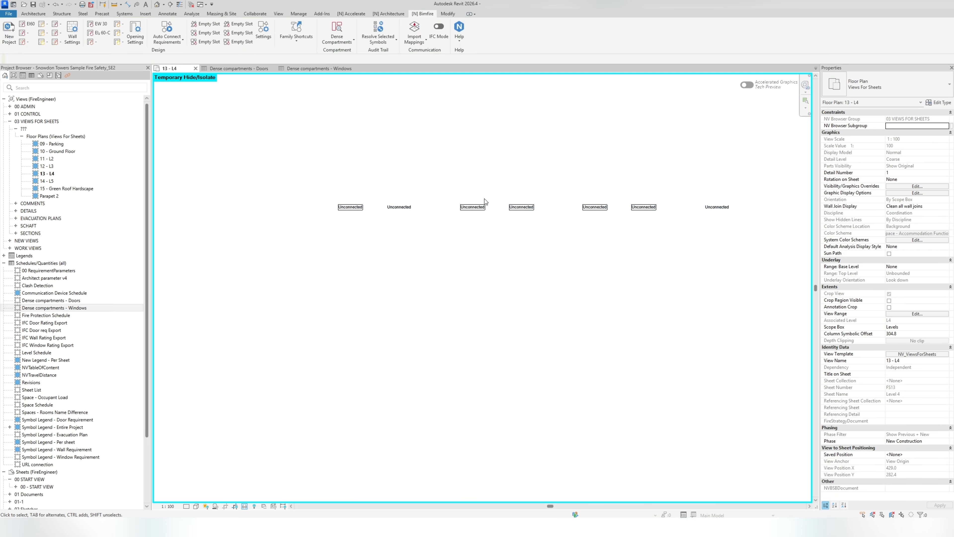
- Set FireReq_FireRatingWindow to "-" for the five isolated window requirements
{"action": "scroll", "coordinate": [486, 204], "scroll_direction": "up", "scroll_amount": 3}
{"action": "left_click_drag", "start_coordinate": [237, 152], "coordinate": [202, 223]}
{"action": "left_click_drag", "start_coordinate": [542, 159], "coordinate": [436, 256], "text": "ctrl"}
{"action": "scroll", "coordinate": [533, 222], "scroll_direction": "down", "scroll_amount": 2}
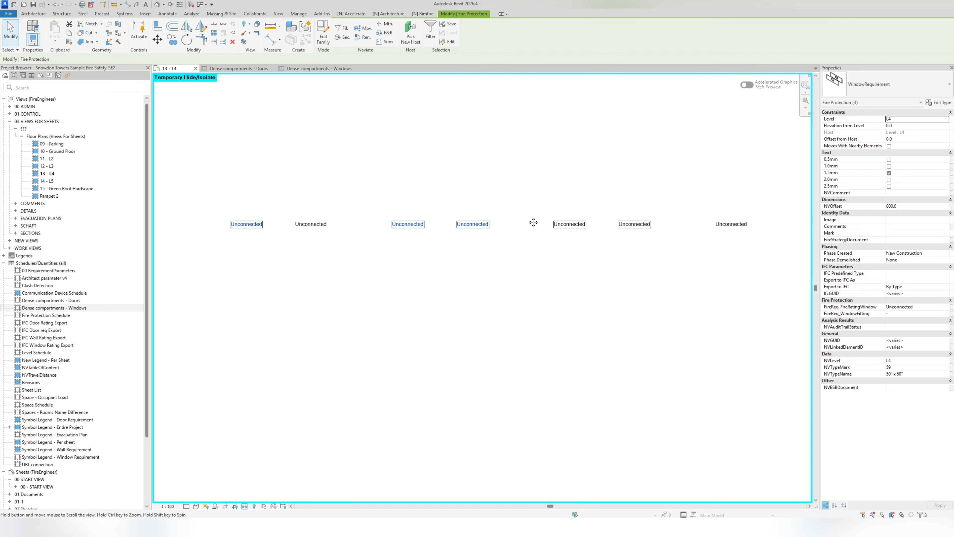
{"action": "left_click_drag", "start_coordinate": [562, 241], "coordinate": [414, 266], "text": "ctrl"}
{"action": "middle_click_drag", "start_coordinate": [414, 265], "coordinate": [560, 214]}
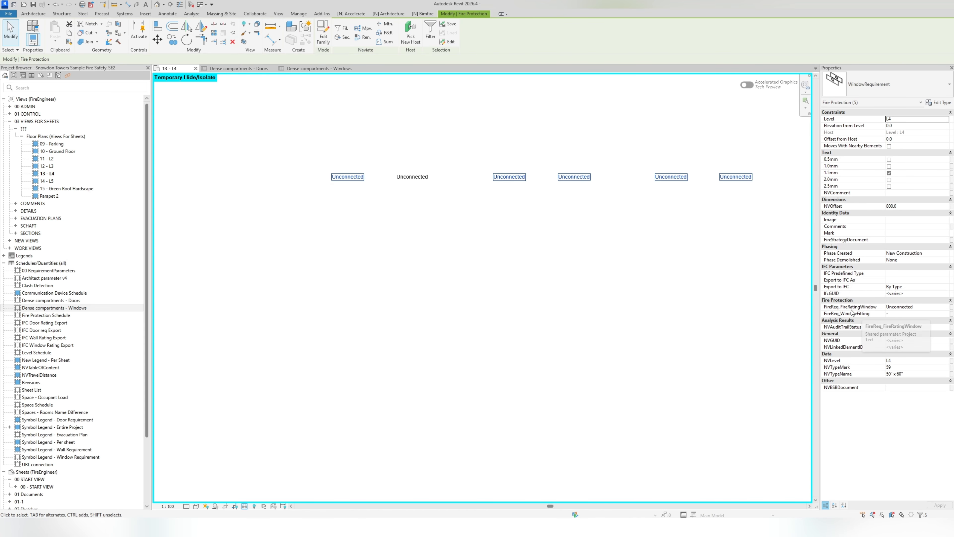
{"action": "left_click", "coordinate": [928, 308]}
{"action": "type", "text": "-"}
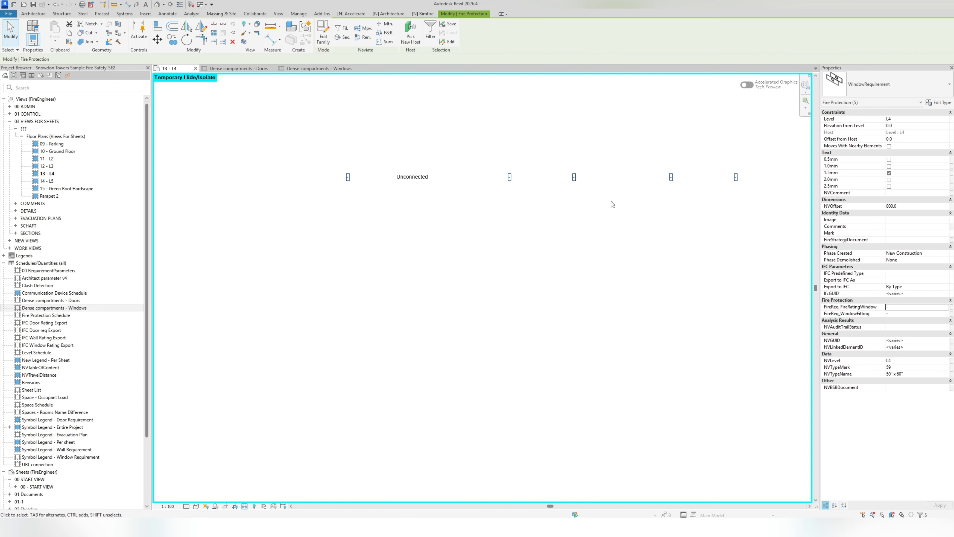
{"action": "left_click", "coordinate": [570, 154]}
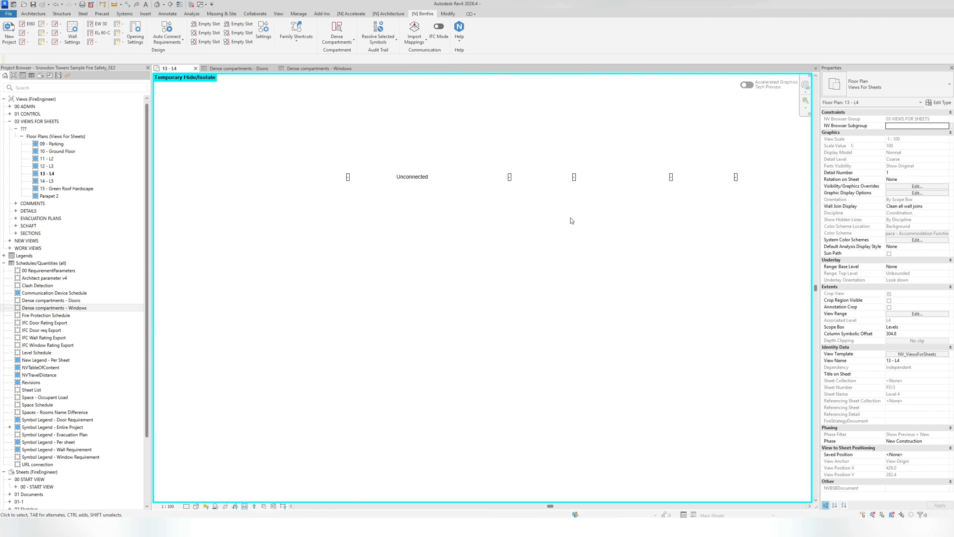
- Set FireReq_FireRatingDoor to "-" for the two isolated balcony door requirements
{"action": "middle_click_drag", "start_coordinate": [518, 260], "coordinate": [479, 265]}
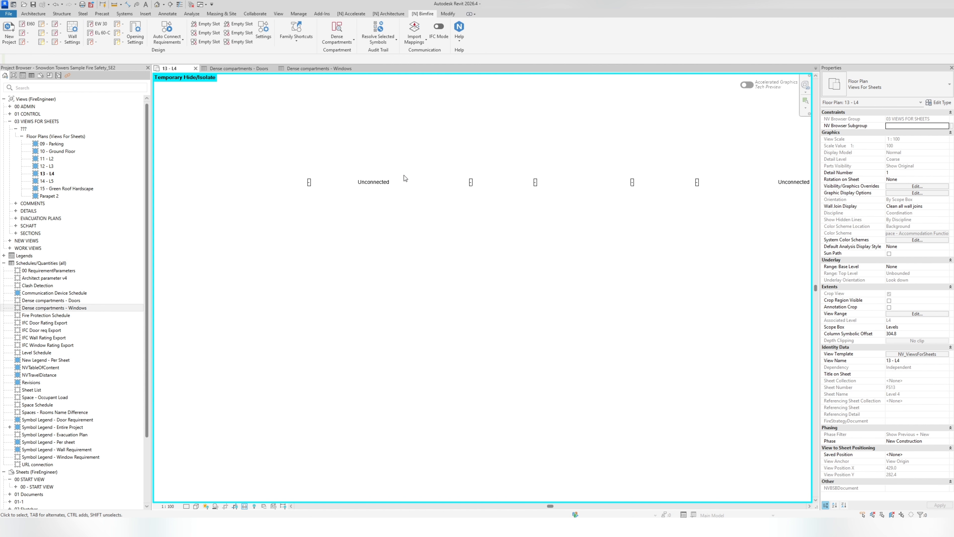
{"action": "left_click", "coordinate": [380, 182]}
{"action": "left_click_drag", "start_coordinate": [801, 143], "coordinate": [774, 225], "text": "ctrl"}
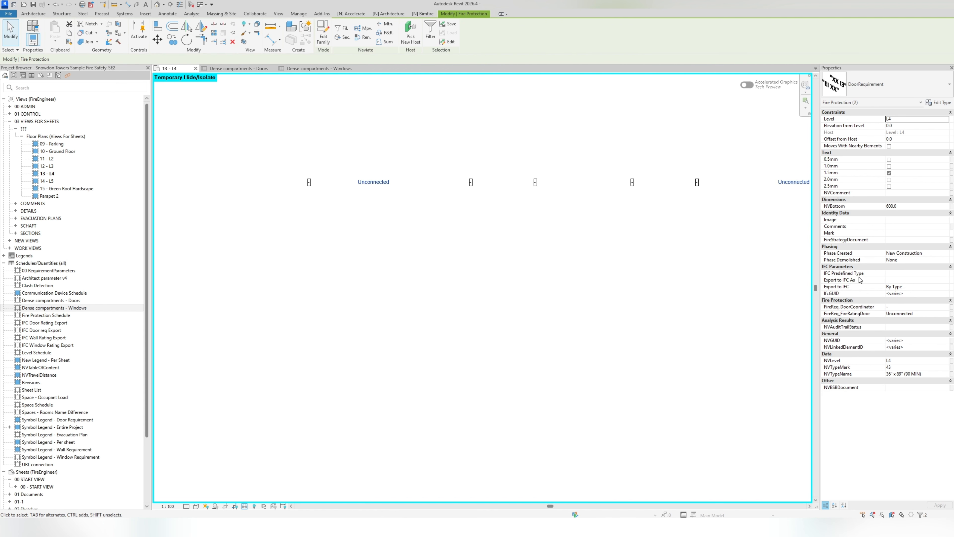
{"action": "left_click", "coordinate": [910, 340]}
{"action": "left_click", "coordinate": [912, 307]}
{"action": "left_click", "coordinate": [922, 314]}
{"action": "type", "text": "-"}
{"action": "key", "text": "Return"}
{"action": "left_click", "coordinate": [617, 296]}
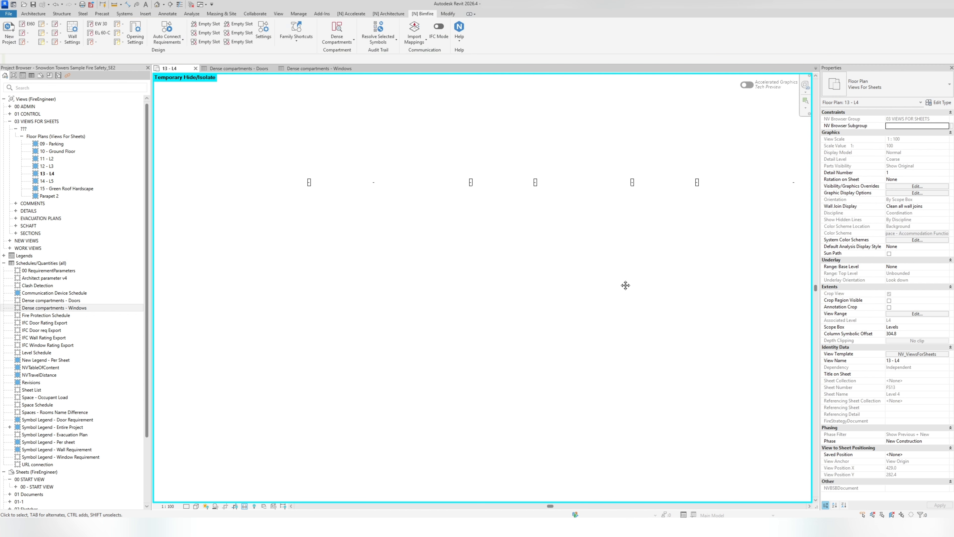
- Reset the temporary isolation on plan 13 - L4 and check the edited openings along the exterior wall
{"action": "left_click", "coordinate": [246, 506]}
{"action": "left_click", "coordinate": [262, 501]}
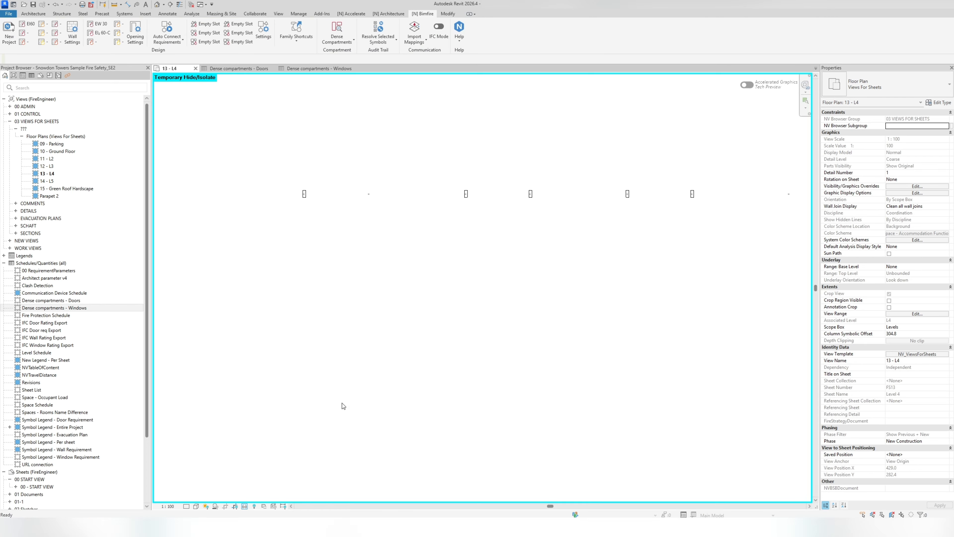
{"action": "scroll", "coordinate": [634, 206], "scroll_direction": "up", "scroll_amount": 5}
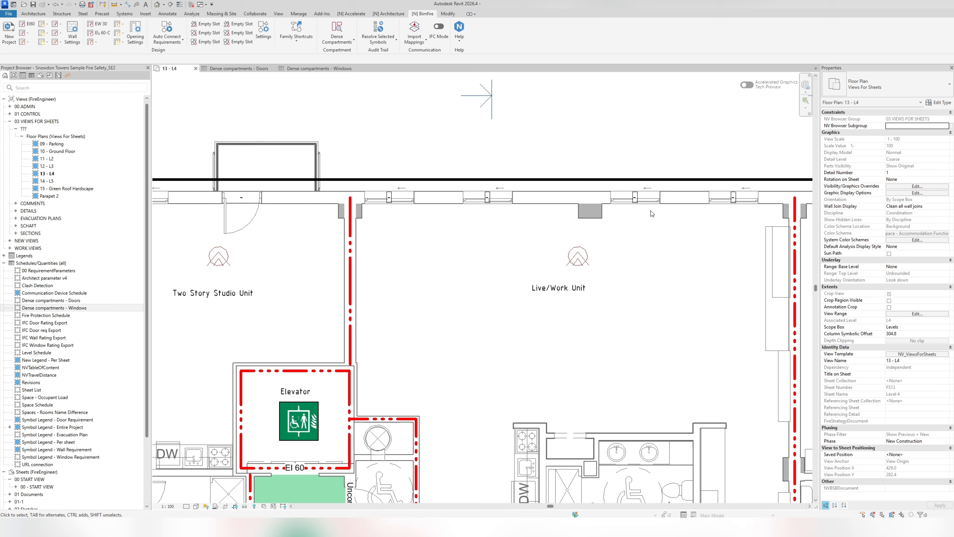
{"action": "scroll", "coordinate": [652, 211], "scroll_direction": "down", "scroll_amount": 3}
{"action": "scroll", "coordinate": [460, 221], "scroll_direction": "down", "scroll_amount": 2}
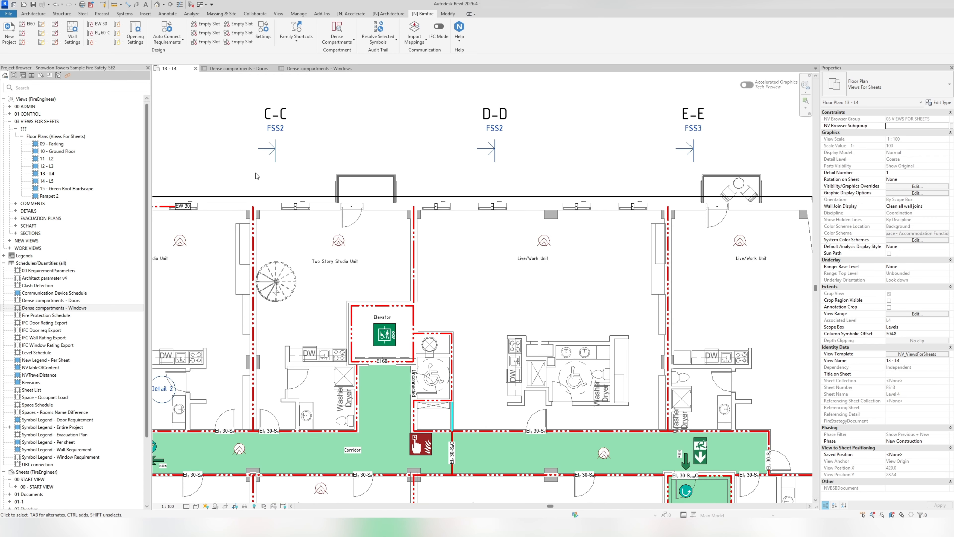
- Show the exterior wall's requirements in a section-boxed 3D view and set NVOffset to 1600 for all five window requirements
{"action": "left_click_drag", "start_coordinate": [250, 179], "coordinate": [681, 238]}
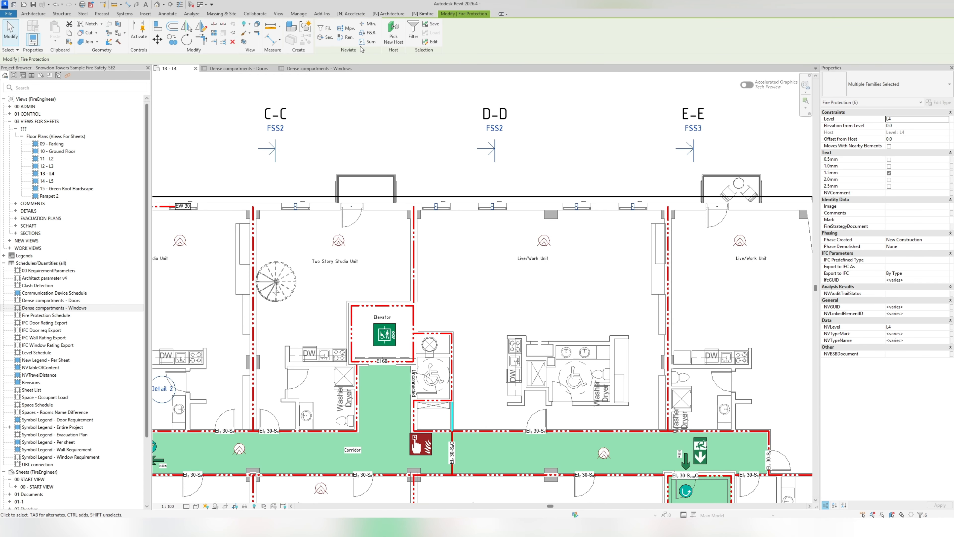
{"action": "left_click", "coordinate": [244, 42]}
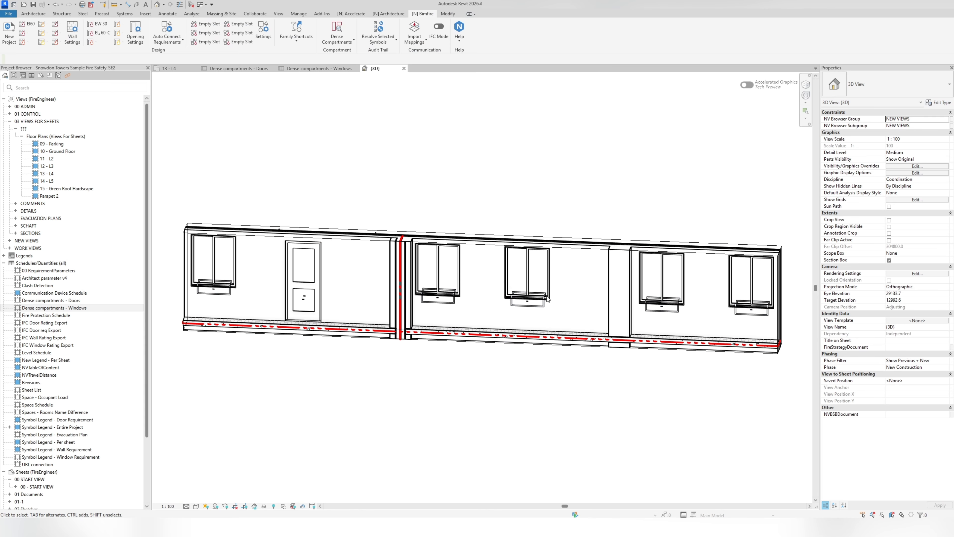
{"action": "left_click", "coordinate": [449, 294]}
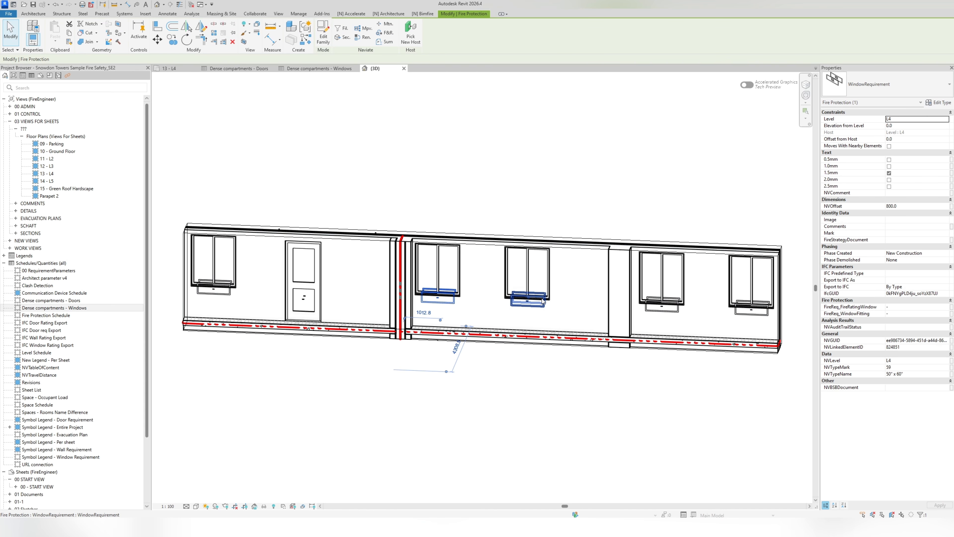
{"action": "key", "text": "s"}
{"action": "key", "text": "a"}
{"action": "left_click", "coordinate": [914, 207]}
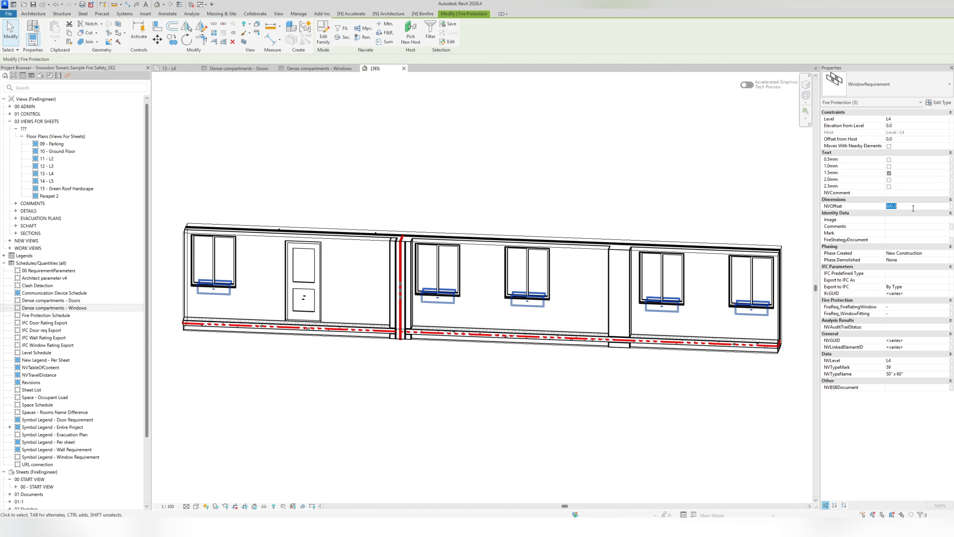
{"action": "type", "text": "160"}
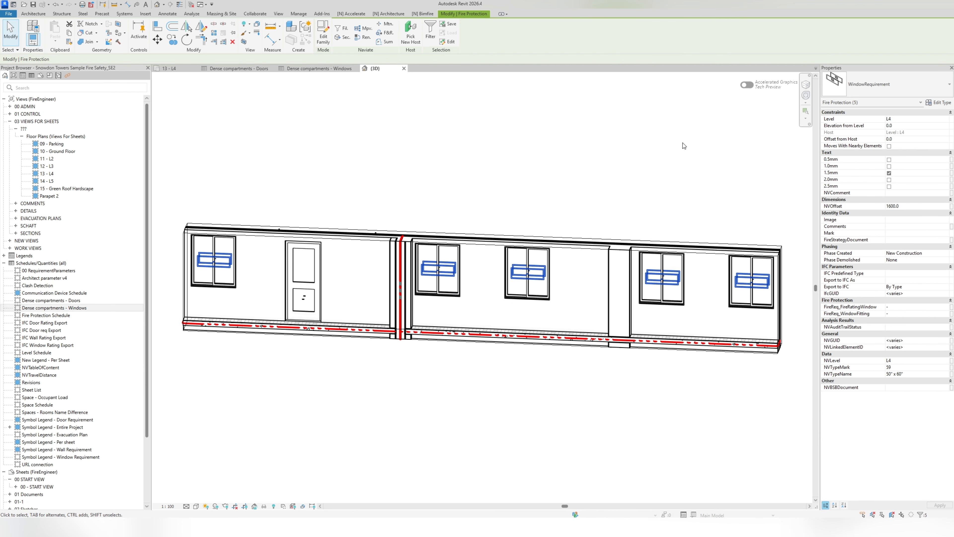
{"action": "left_click", "coordinate": [683, 143]}
{"action": "scroll", "coordinate": [437, 265], "scroll_direction": "up", "scroll_amount": 5}
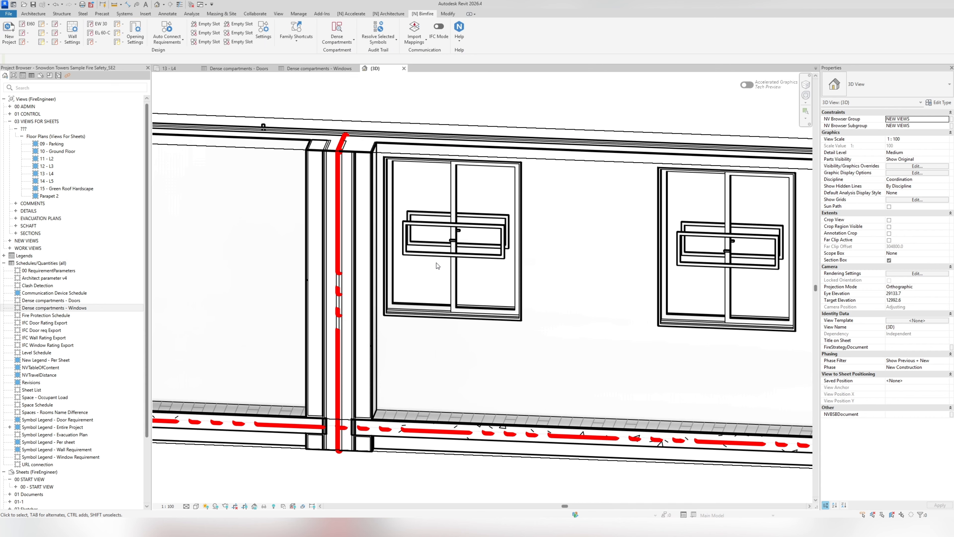
{"action": "scroll", "coordinate": [437, 265], "scroll_direction": "down", "scroll_amount": 5}
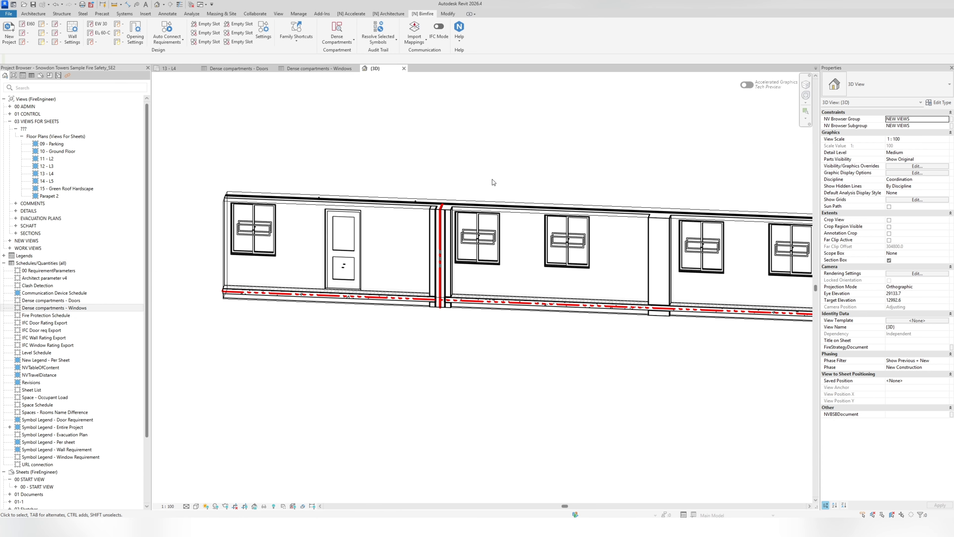
{"action": "middle_click_drag", "start_coordinate": [505, 177], "coordinate": [360, 158]}
{"action": "scroll", "coordinate": [360, 158], "scroll_direction": "down", "scroll_amount": 2}
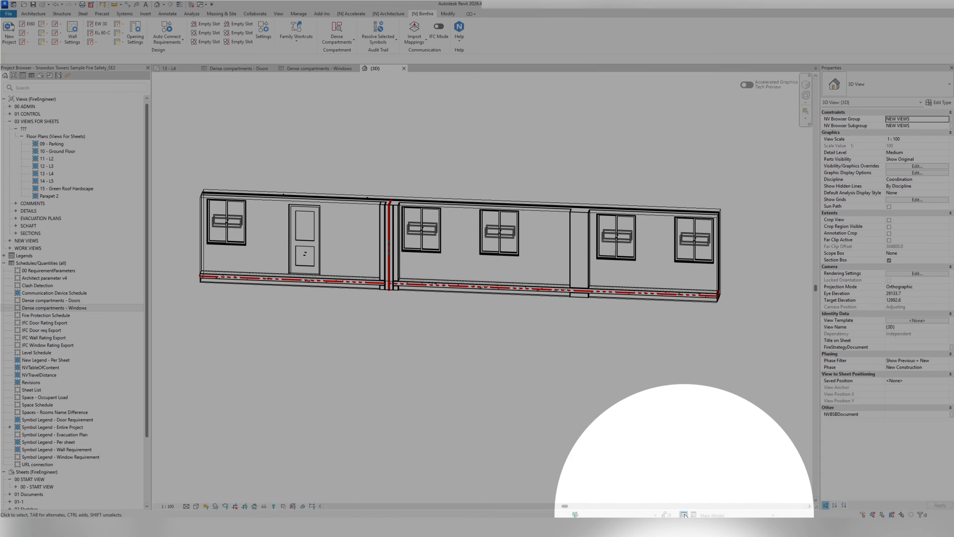
- Create a design option set and rename it Dense Compartments
{"action": "left_click", "coordinate": [684, 514]}
{"action": "left_click_drag", "start_coordinate": [817, 330], "coordinate": [517, 189]}
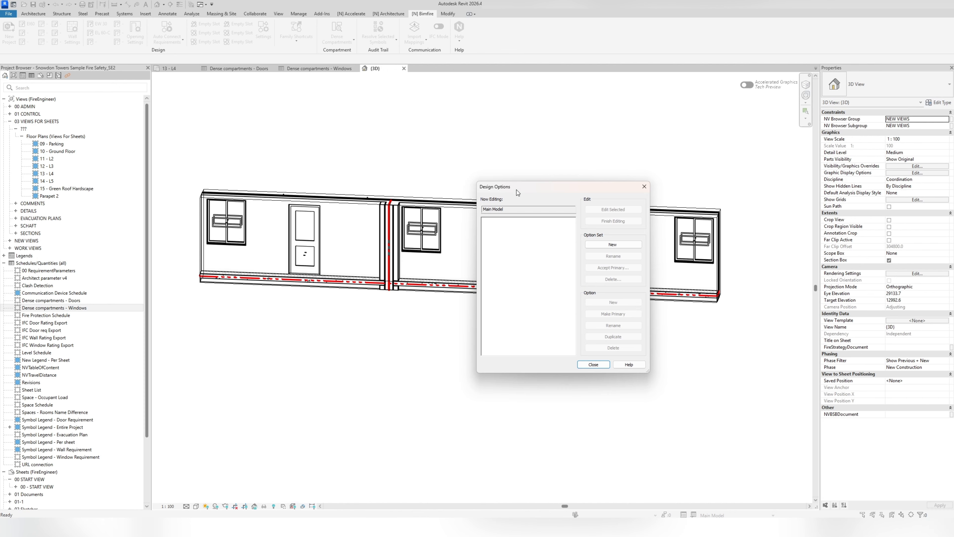
{"action": "left_click", "coordinate": [613, 245]}
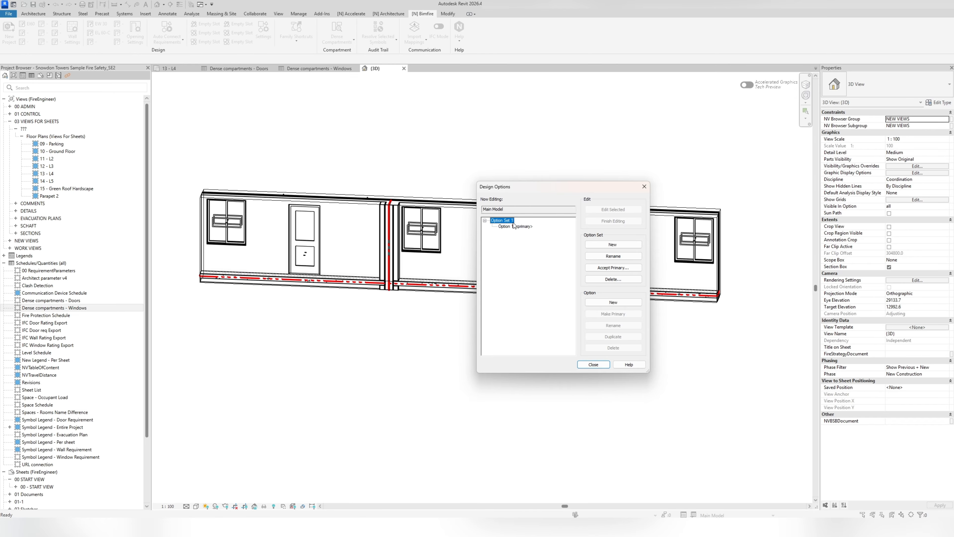
{"action": "left_click", "coordinate": [610, 257]}
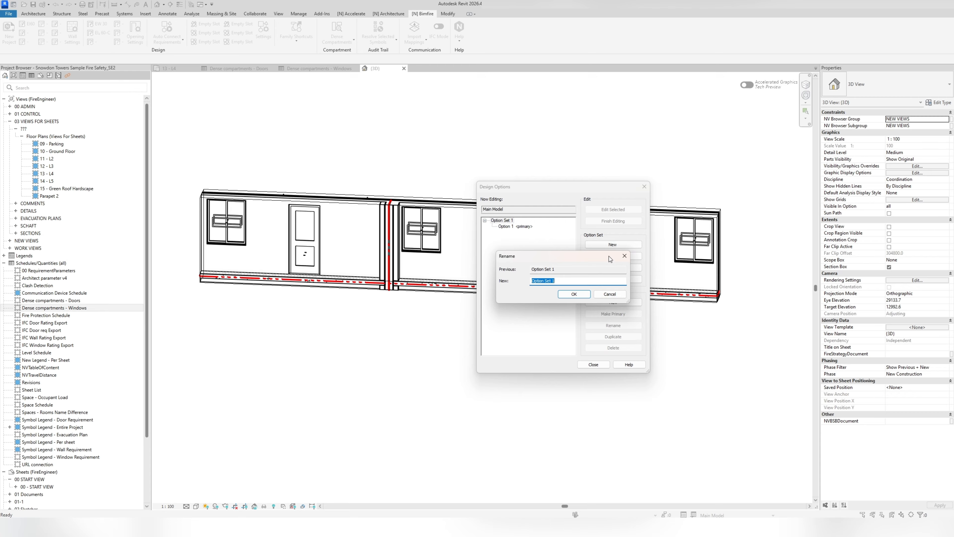
{"action": "type", "text": "Dense Compartments"}
{"action": "key", "text": "Return"}
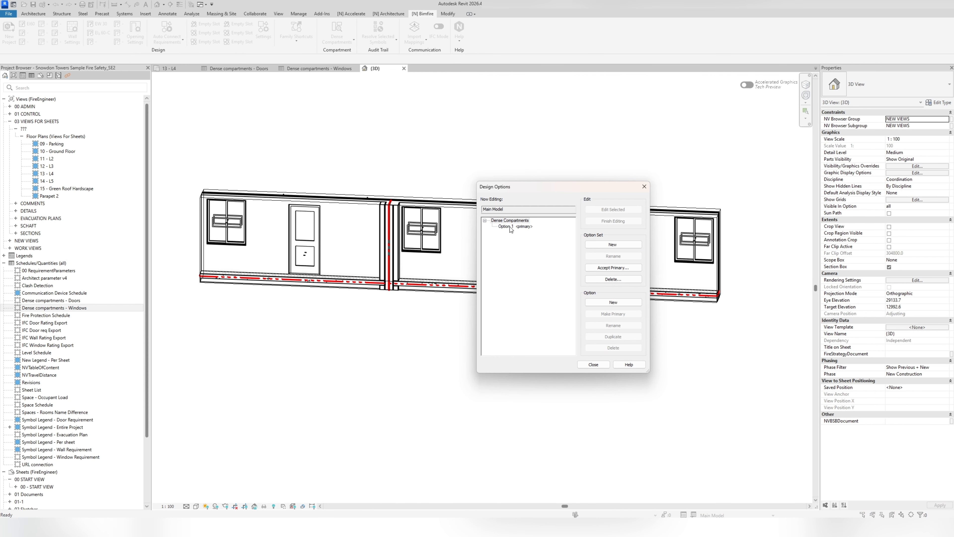
- Rename the primary option of the Dense Compartments set to Empty and add a second option to the set
{"action": "left_click", "coordinate": [510, 227]}
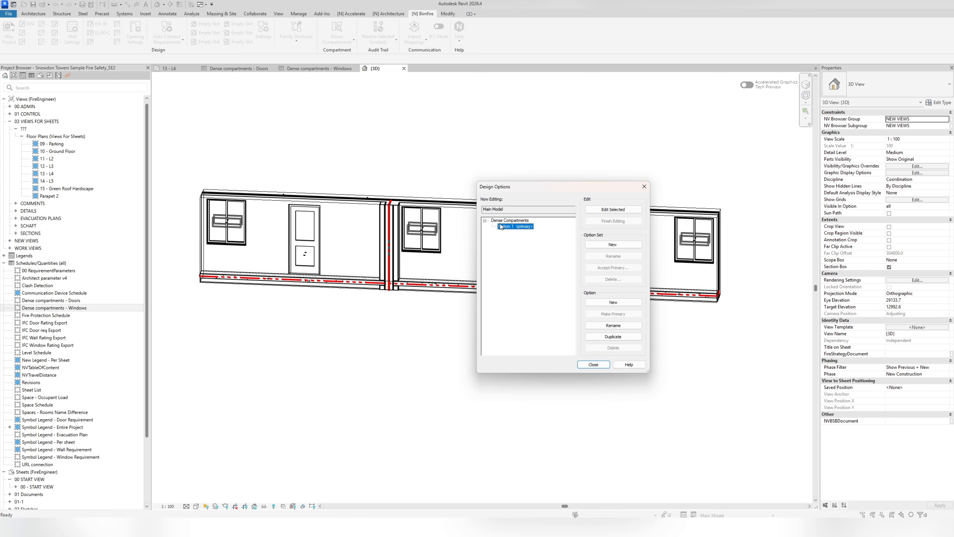
{"action": "left_click", "coordinate": [621, 325]}
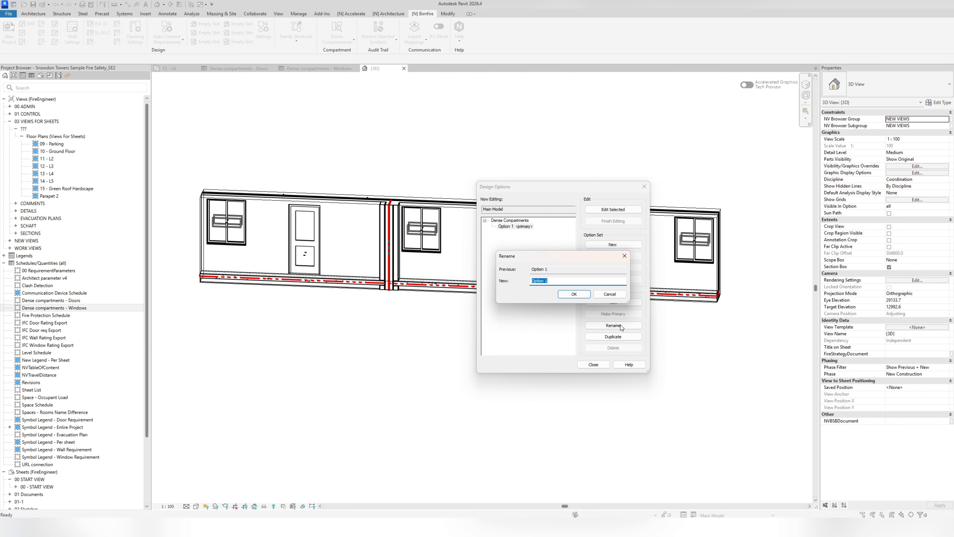
{"action": "type", "text": "Empty"}
{"action": "key", "text": "Return"}
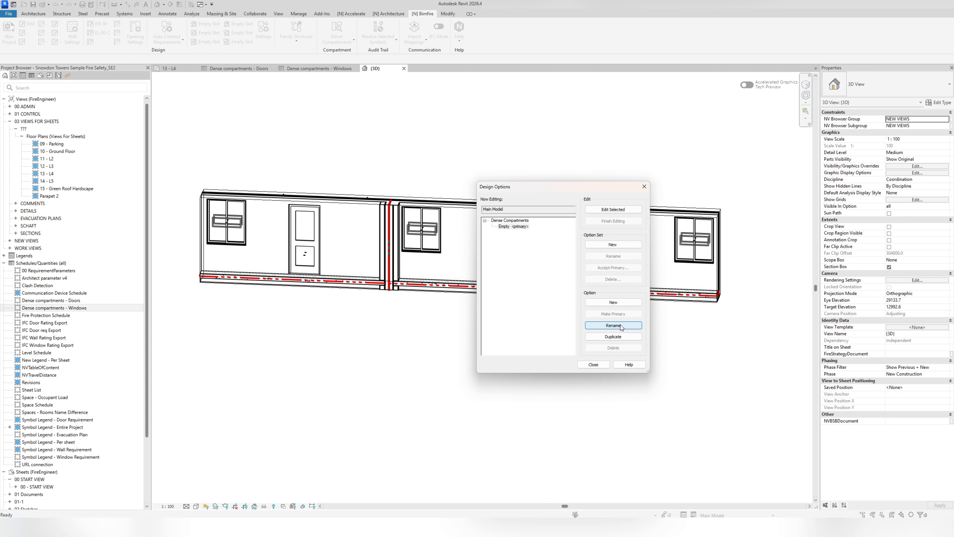
{"action": "left_click", "coordinate": [600, 304]}
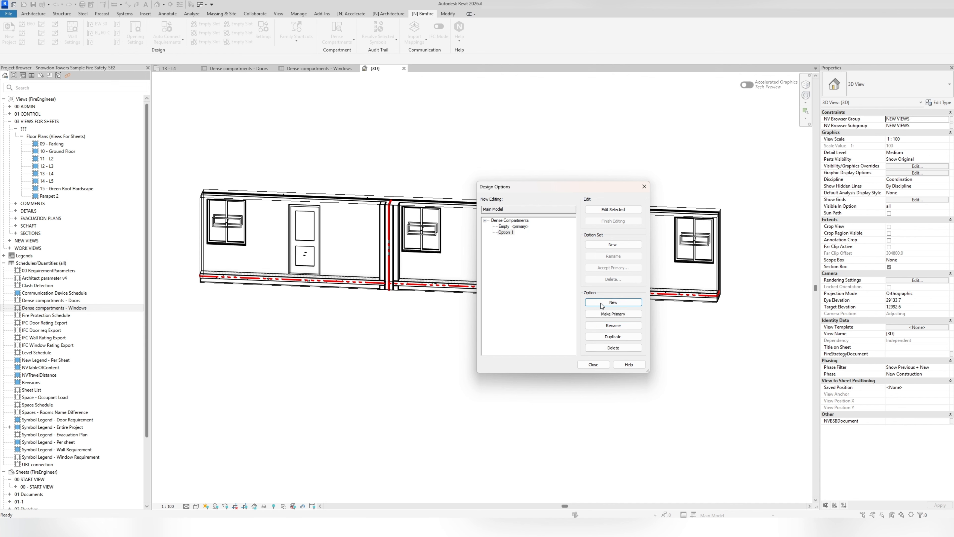
{"action": "left_click", "coordinate": [505, 233]}
{"action": "left_click", "coordinate": [593, 364]}
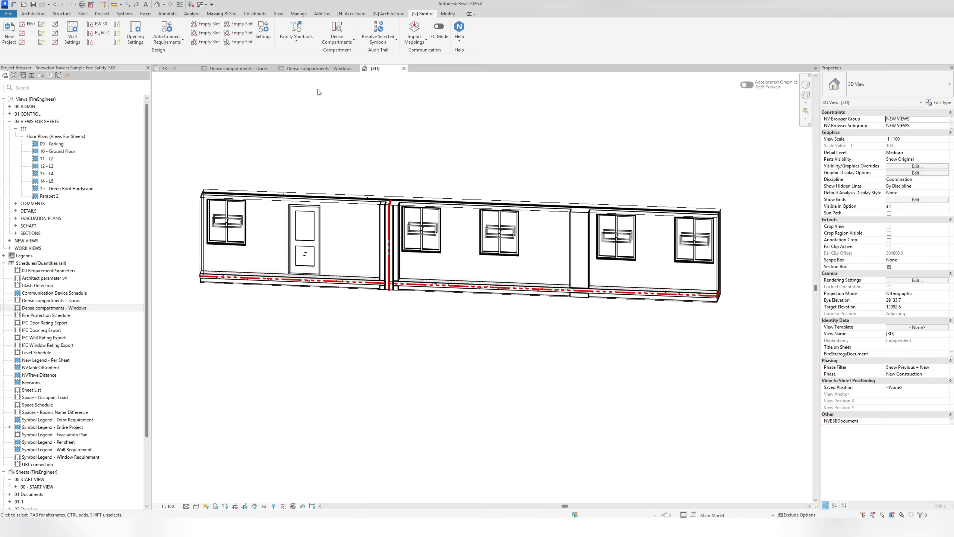
- On plan 13 - L4, select all door and window requirement instances in the entire project and temporarily isolate them
{"action": "left_click", "coordinate": [169, 69]}
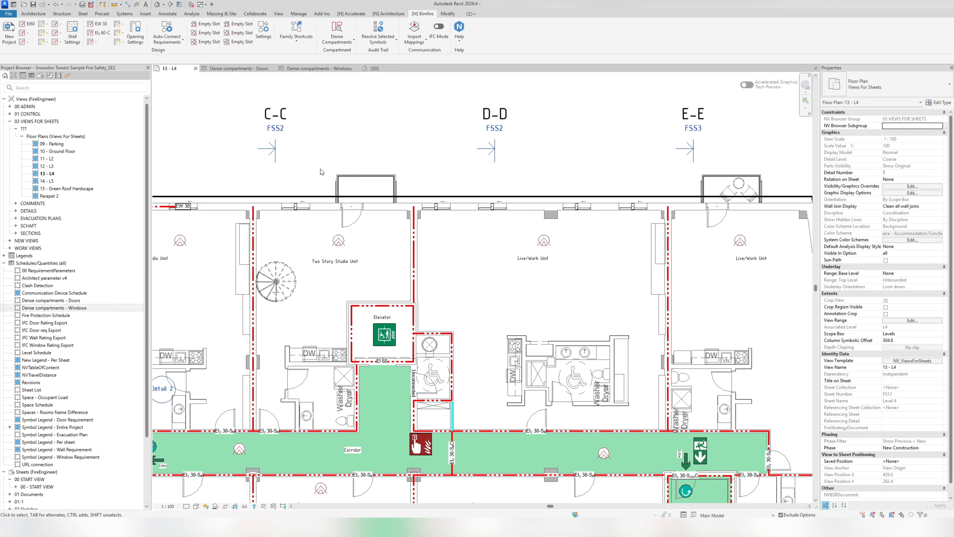
{"action": "scroll", "coordinate": [347, 200], "scroll_direction": "up", "scroll_amount": 2}
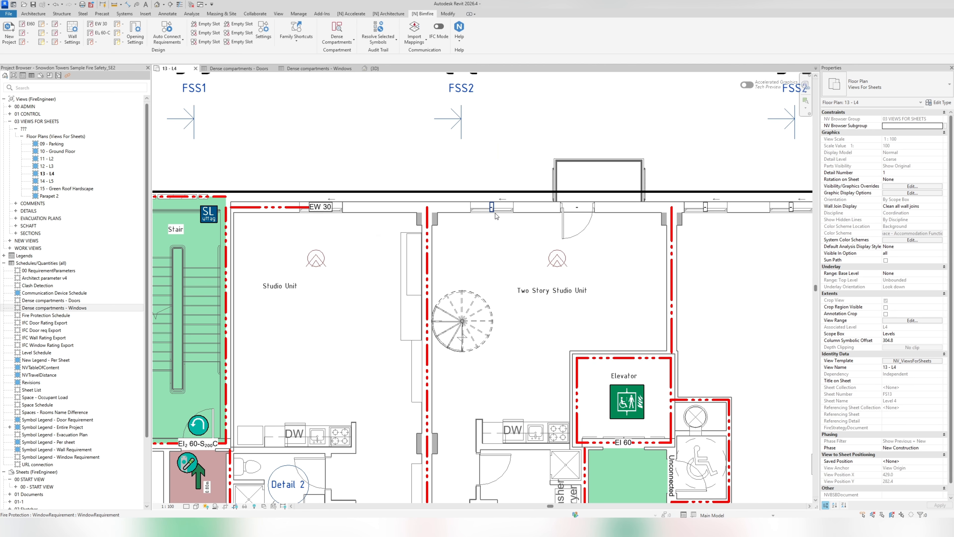
{"action": "left_click", "coordinate": [492, 217]}
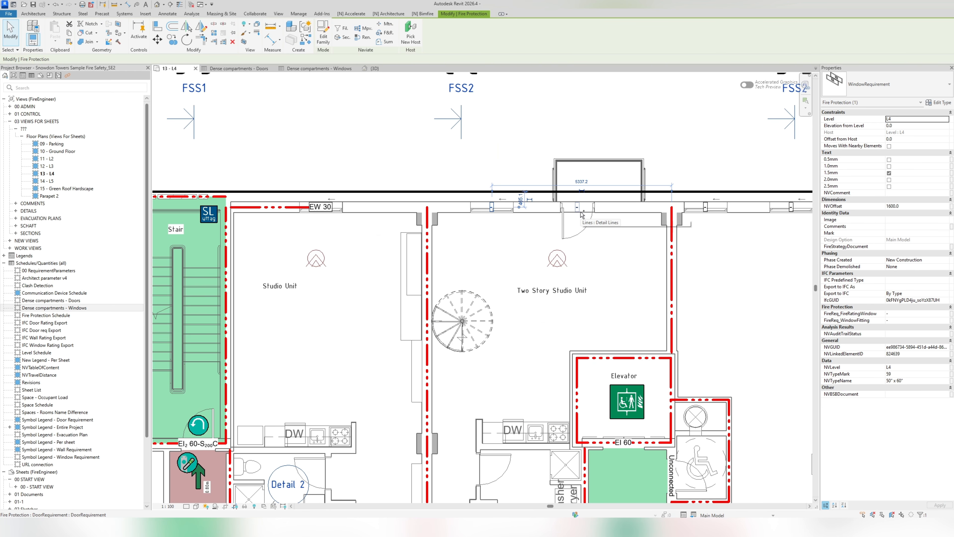
{"action": "right_click", "coordinate": [377, 130]}
{"action": "mouse_move", "coordinate": [406, 219]}
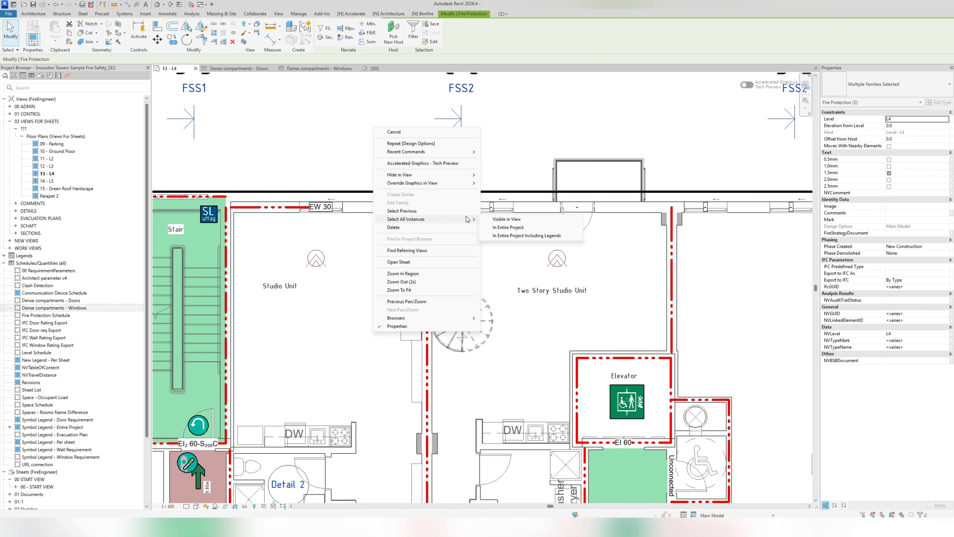
{"action": "left_click", "coordinate": [520, 227]}
{"action": "left_click", "coordinate": [244, 507]}
{"action": "left_click", "coordinate": [264, 480]}
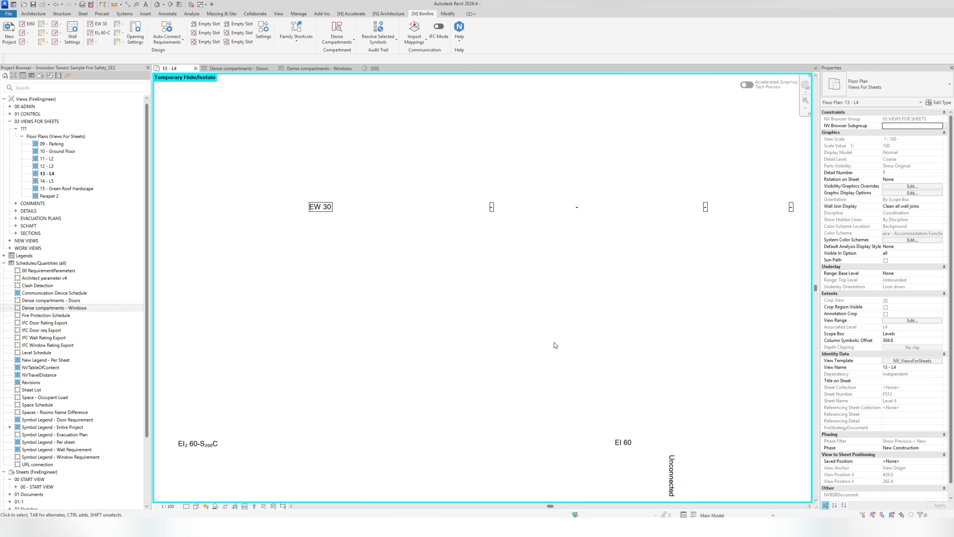
- Add the exterior wall's seven "-" requirements to only Option 1 of the Dense Compartments set, and reset the temporary isolation
{"action": "middle_click_drag", "start_coordinate": [533, 311], "coordinate": [504, 288]}
{"action": "scroll", "coordinate": [748, 254], "scroll_direction": "up", "scroll_amount": 3}
{"action": "middle_click_drag", "start_coordinate": [680, 243], "coordinate": [623, 237]}
{"action": "scroll", "coordinate": [623, 237], "scroll_direction": "down", "scroll_amount": 3}
{"action": "left_click_drag", "start_coordinate": [729, 169], "coordinate": [371, 275]}
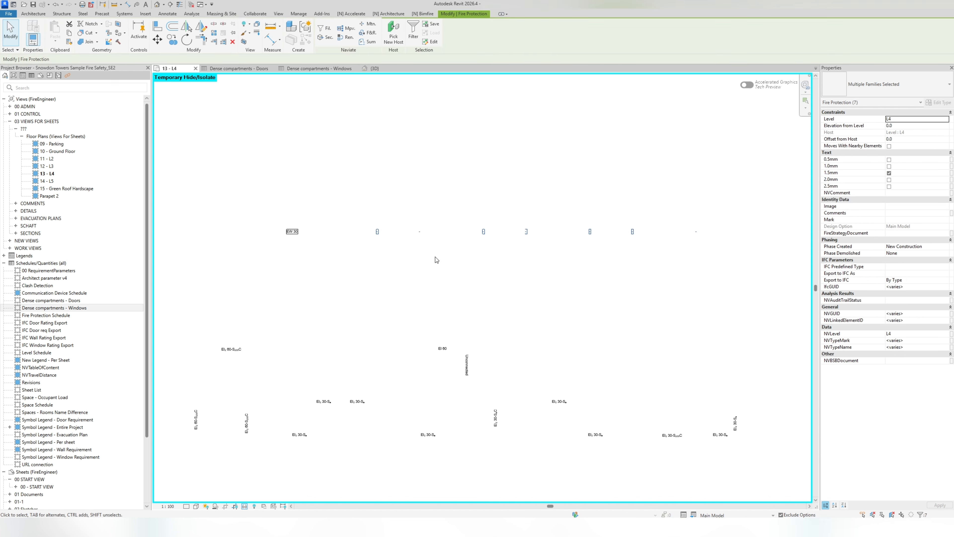
{"action": "left_click", "coordinate": [695, 516]}
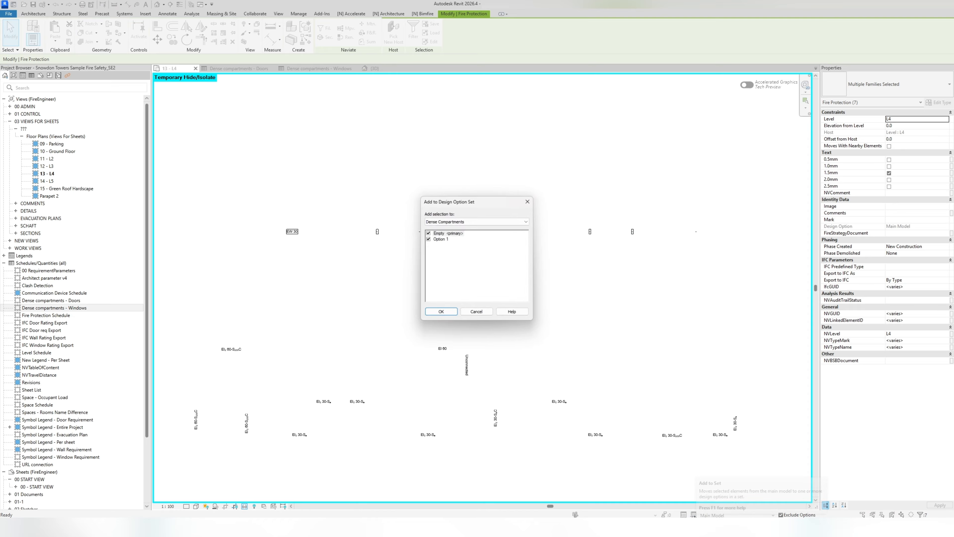
{"action": "left_click", "coordinate": [454, 222]}
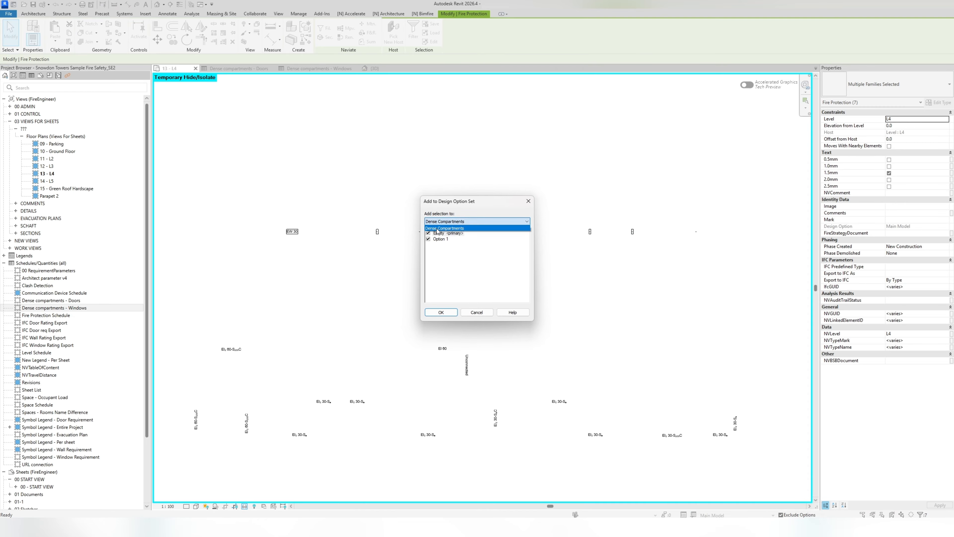
{"action": "left_click", "coordinate": [452, 234]}
{"action": "left_click", "coordinate": [451, 234]}
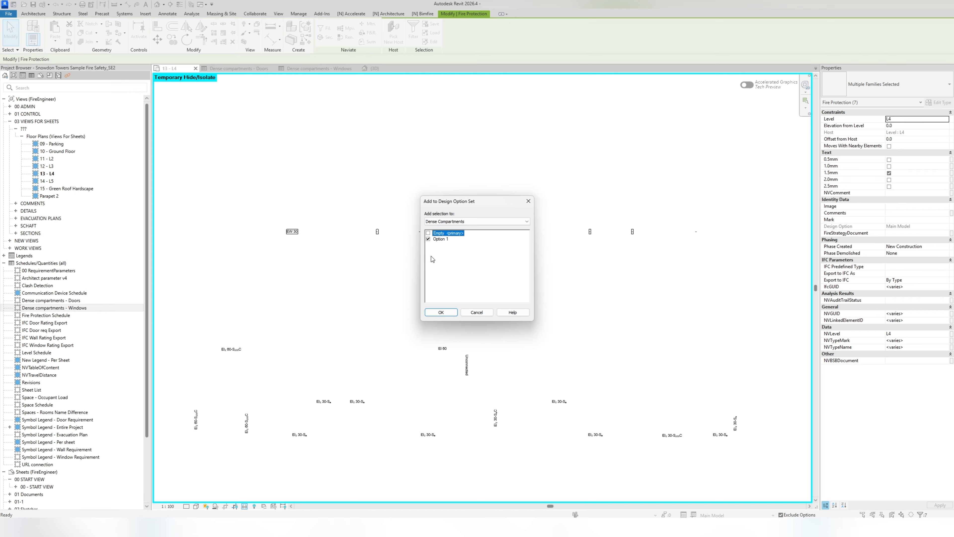
{"action": "left_click", "coordinate": [440, 311]}
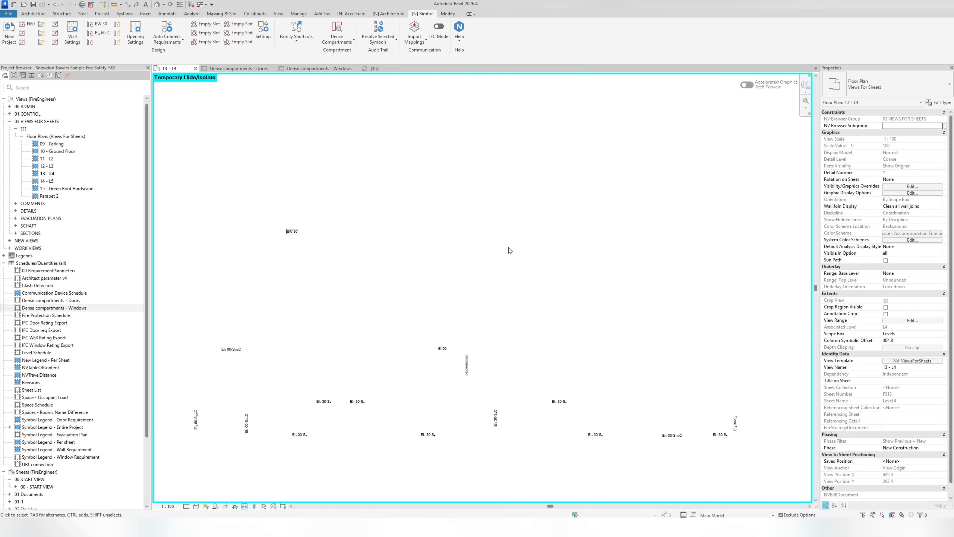
{"action": "left_click", "coordinate": [247, 505]}
{"action": "left_click", "coordinate": [268, 499]}
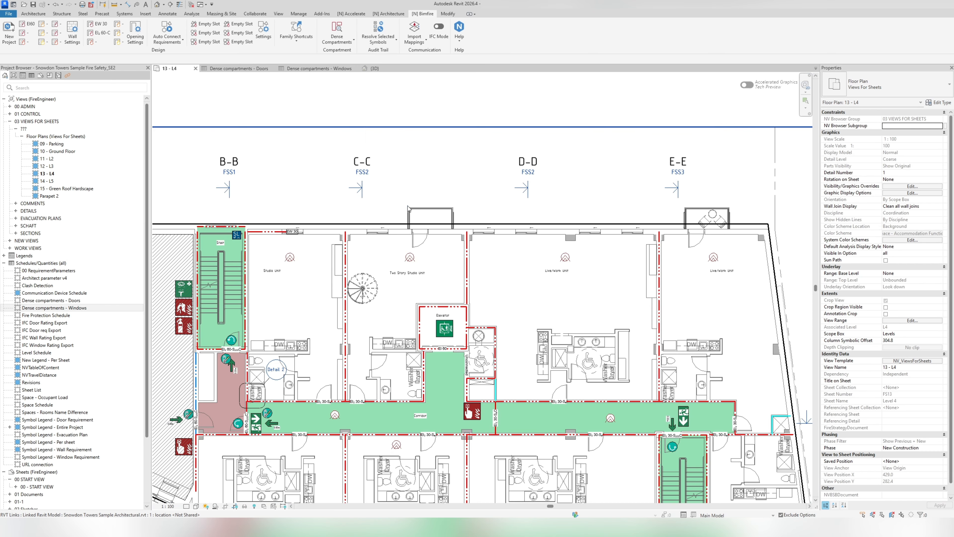
- In the 3D view, compare the wall with Empty and Option 1 as the active design option, and return to Main Model
{"action": "left_click", "coordinate": [374, 68]}
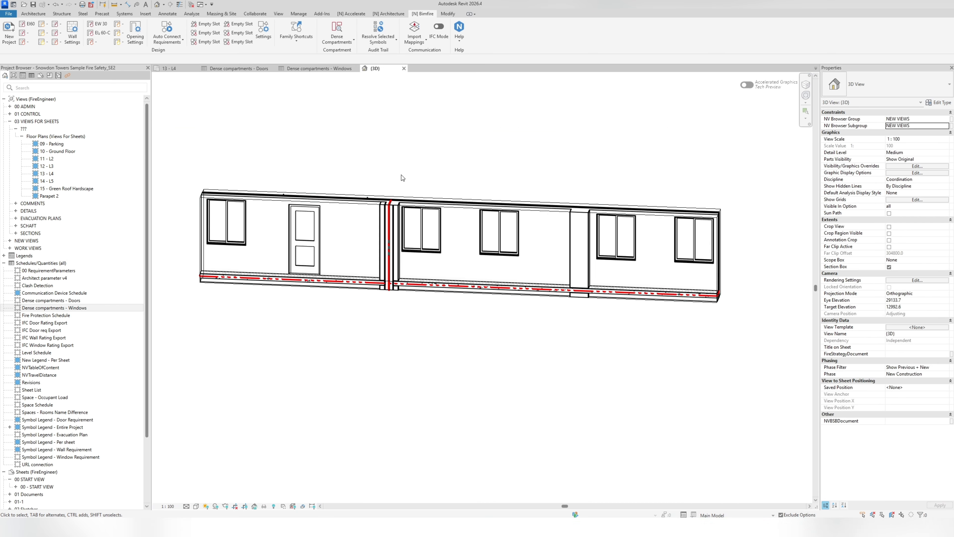
{"action": "left_click", "coordinate": [772, 515]}
{"action": "left_click", "coordinate": [748, 499]}
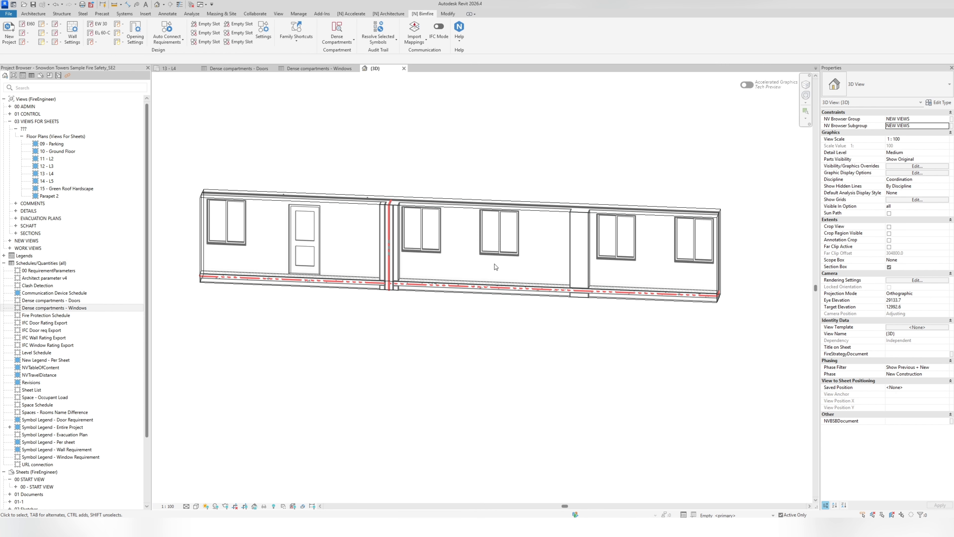
{"action": "left_click", "coordinate": [719, 515]}
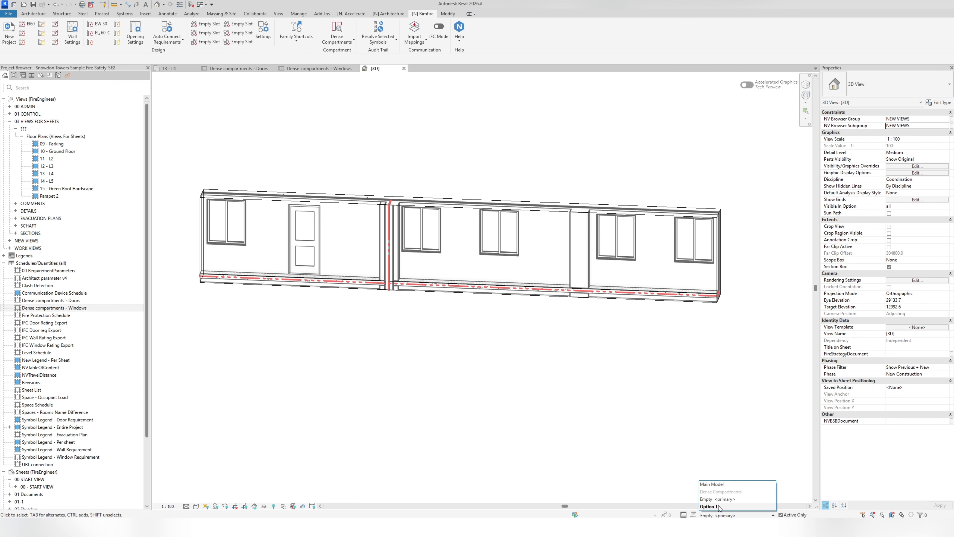
{"action": "left_click", "coordinate": [718, 505]}
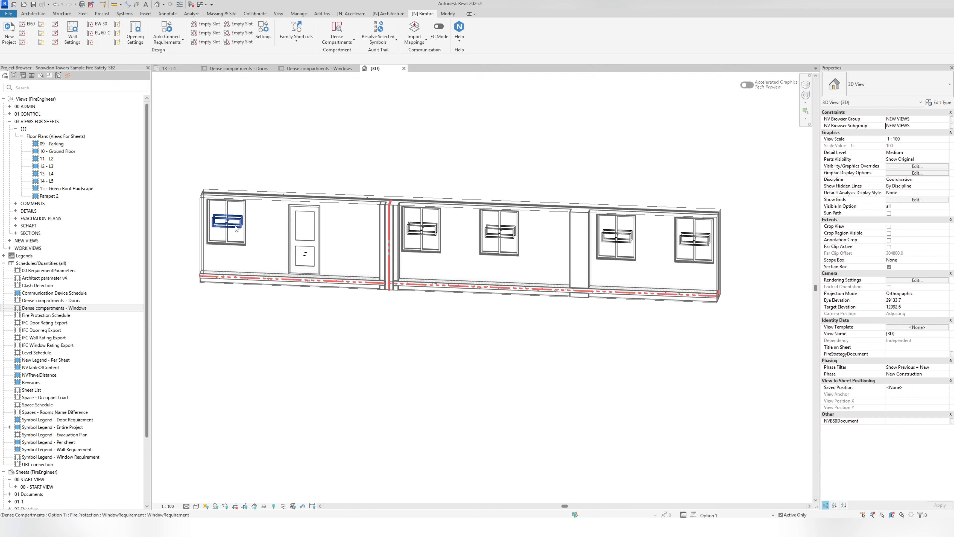
{"action": "left_click", "coordinate": [711, 516]}
{"action": "left_click", "coordinate": [731, 485]}
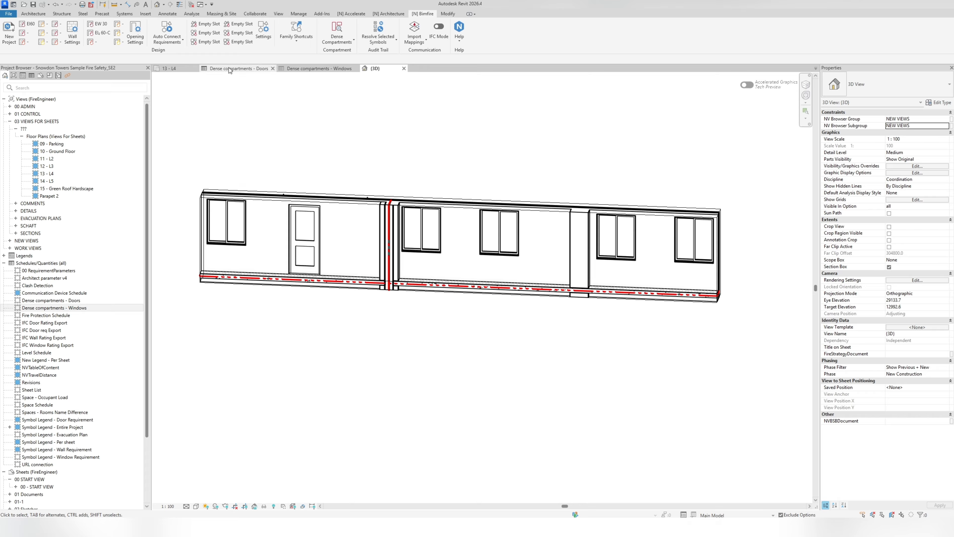
- Run Dense Compartments on plan 13 - L4 to place requirement families on openings in connected walls
{"action": "left_click", "coordinate": [169, 69]}
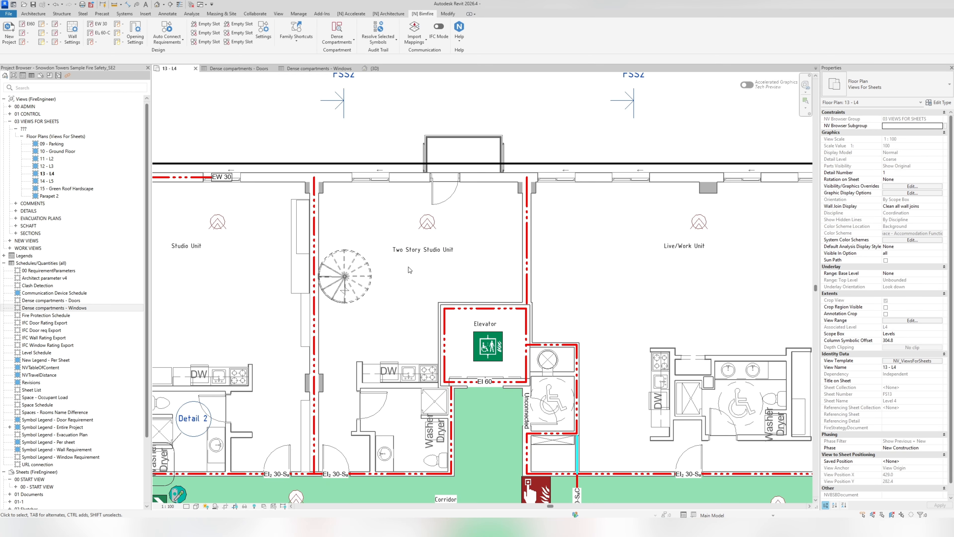
{"action": "middle_click_drag", "start_coordinate": [409, 267], "coordinate": [593, 265]}
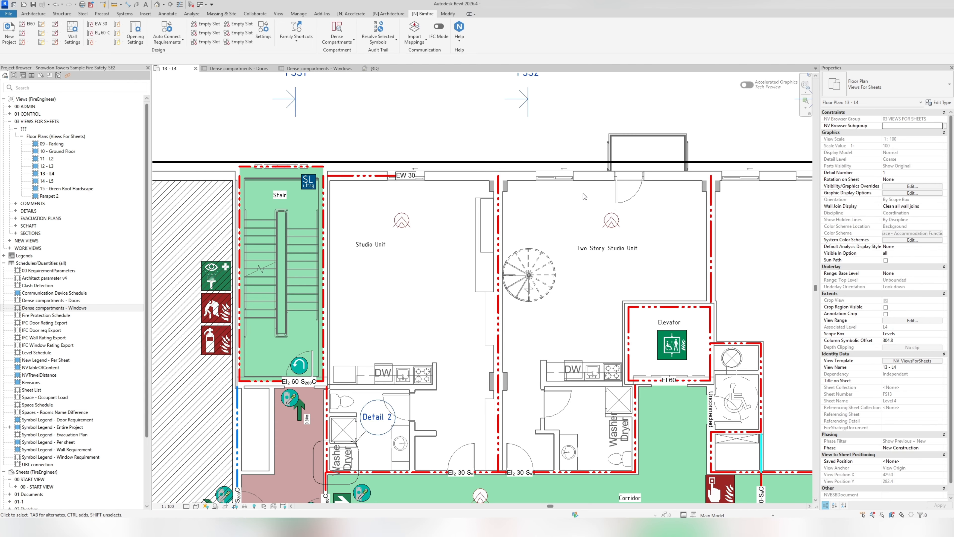
{"action": "middle_click_drag", "start_coordinate": [662, 190], "coordinate": [583, 215]}
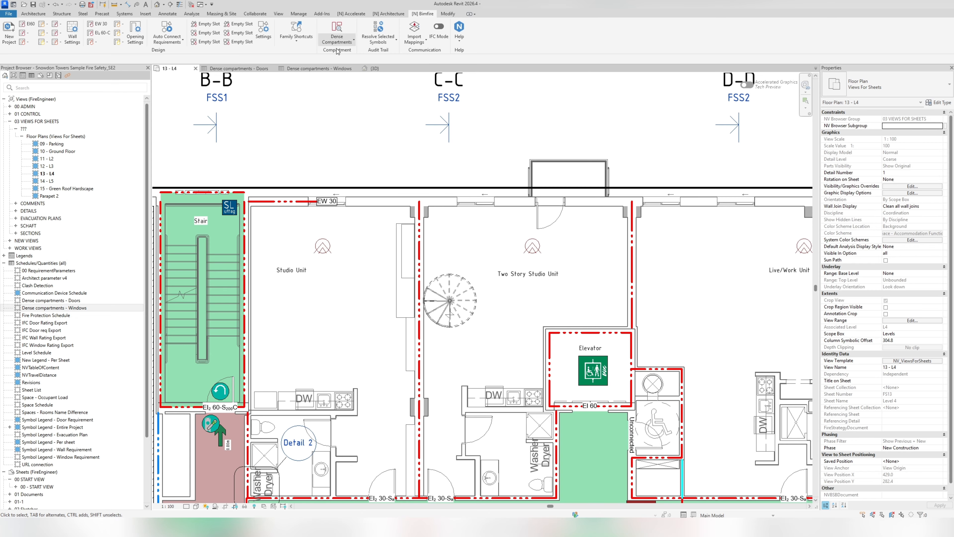
{"action": "left_click", "coordinate": [338, 30]}
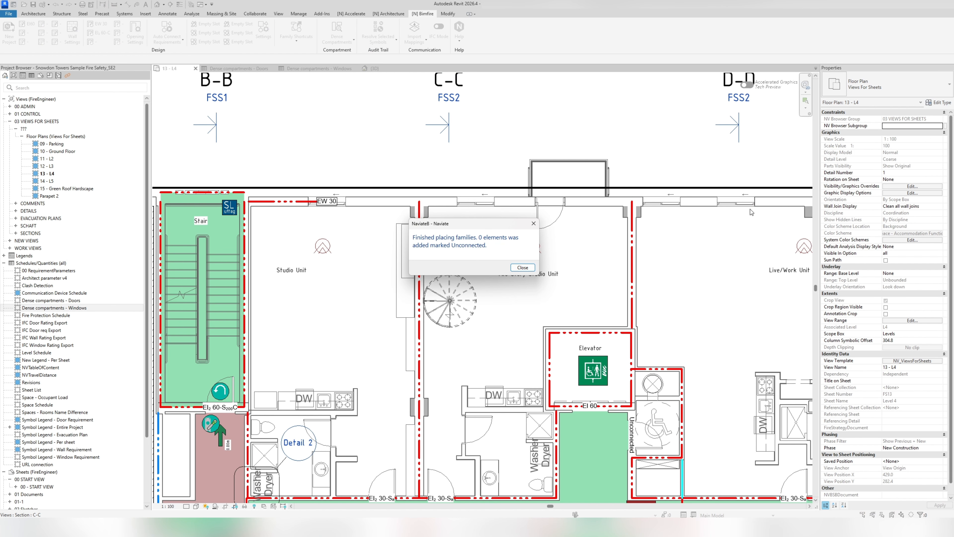
{"action": "left_click", "coordinate": [533, 267]}
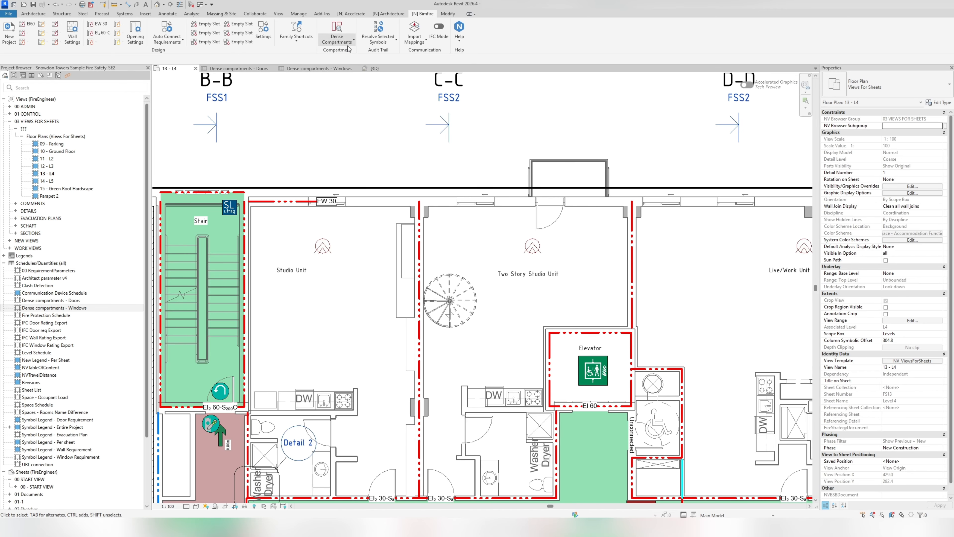
{"action": "left_click", "coordinate": [337, 37]}
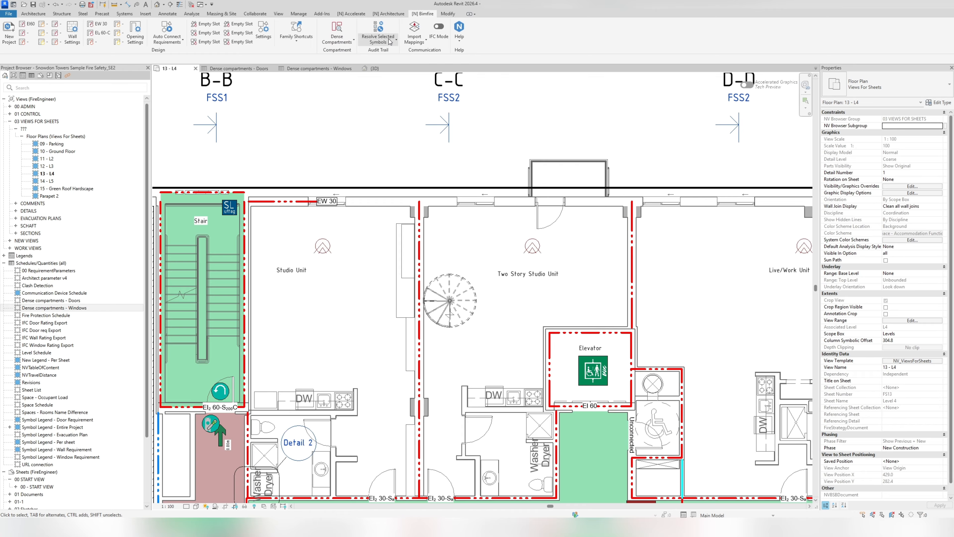
{"action": "left_click", "coordinate": [378, 39]}
{"action": "left_click", "coordinate": [380, 99]}
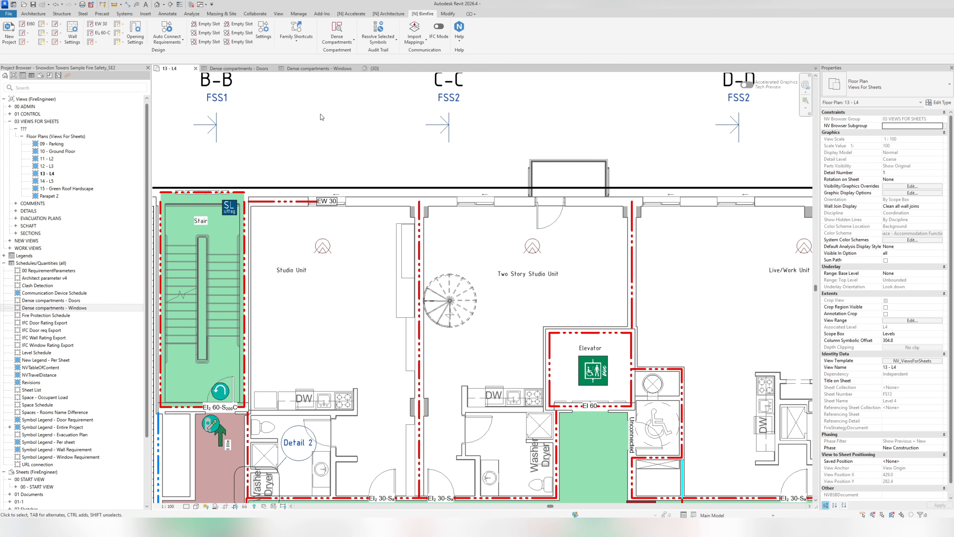
- Turn off the section box in the 3D view to show the whole building
{"action": "left_click", "coordinate": [158, 5]}
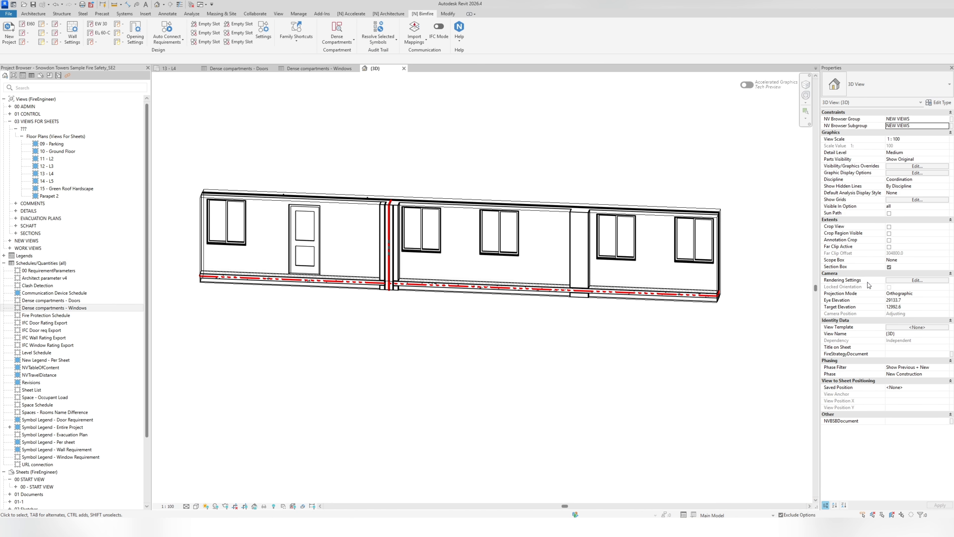
{"action": "left_click", "coordinate": [889, 267]}
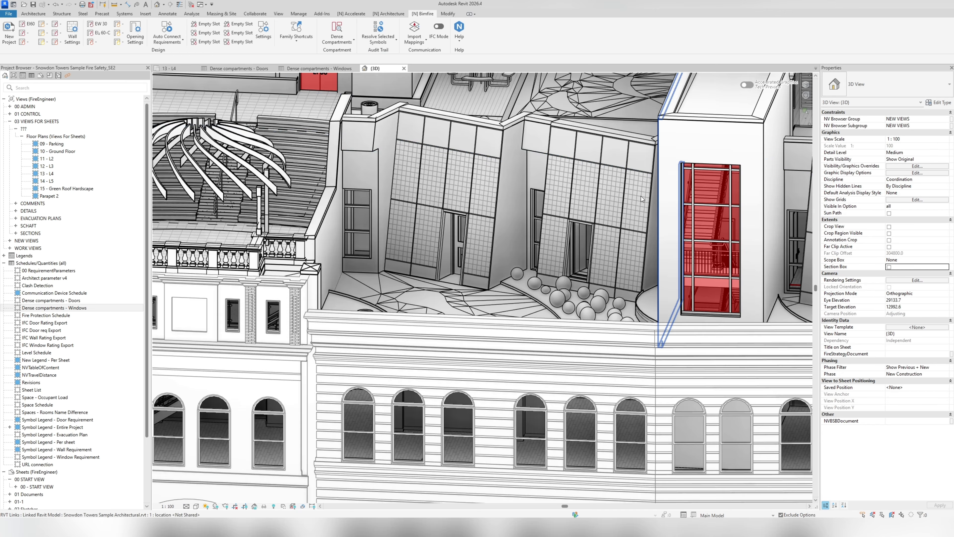
{"action": "scroll", "coordinate": [577, 234], "scroll_direction": "down", "scroll_amount": 6}
{"action": "middle_click_drag", "start_coordinate": [574, 239], "coordinate": [611, 241]}
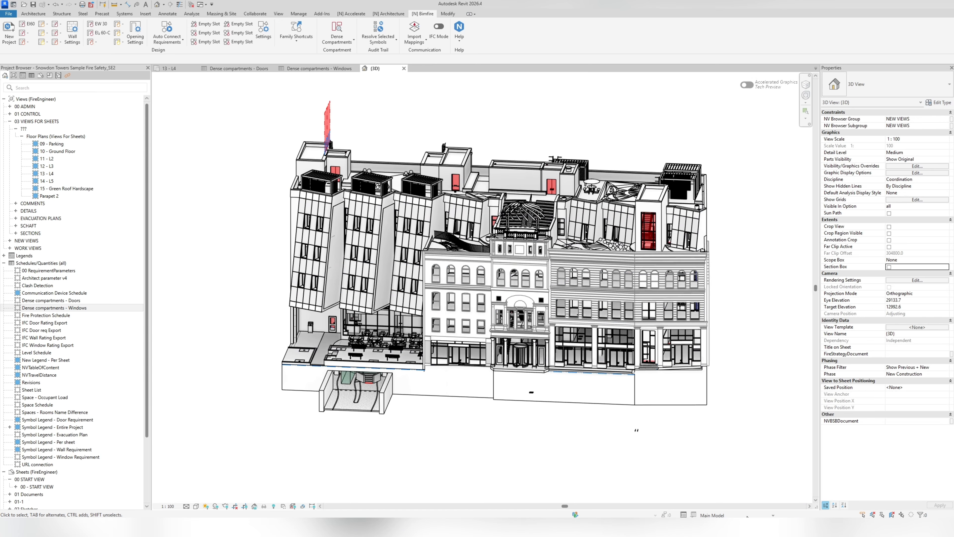
- Make Option 1 the active design option, select all its requirement symbols, and accept their changes with Accept Selected Symbols
{"action": "left_click", "coordinate": [737, 516]}
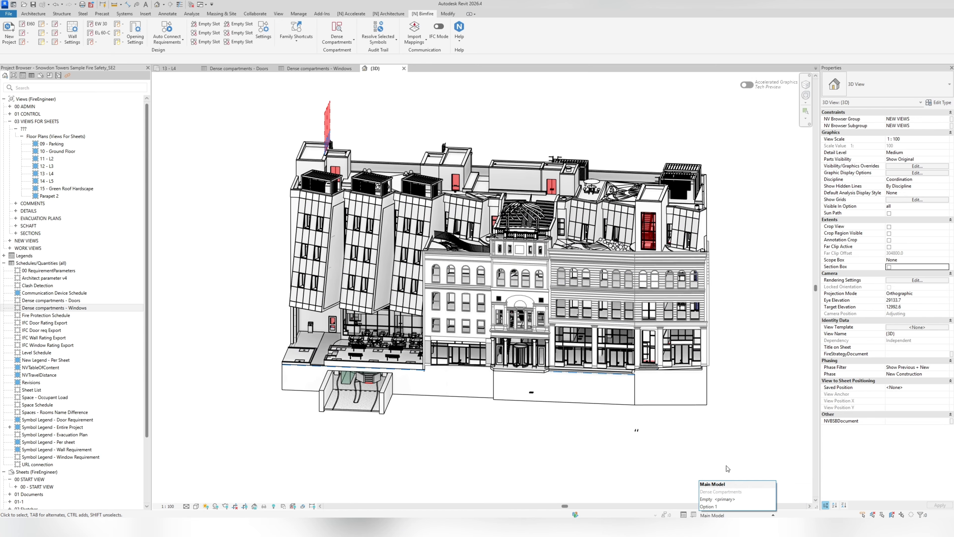
{"action": "left_click", "coordinate": [722, 508]}
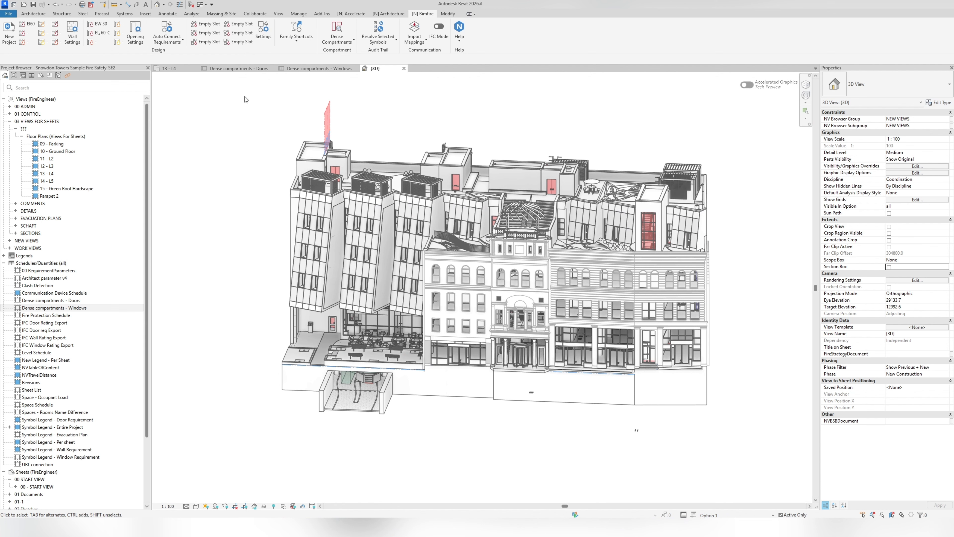
{"action": "left_click_drag", "start_coordinate": [246, 97], "coordinate": [738, 445]}
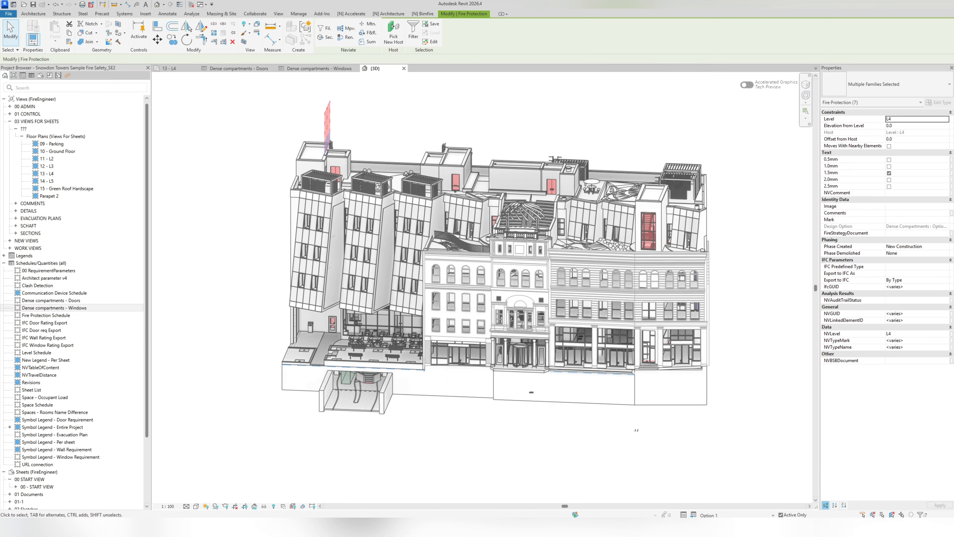
{"action": "left_click", "coordinate": [419, 15]}
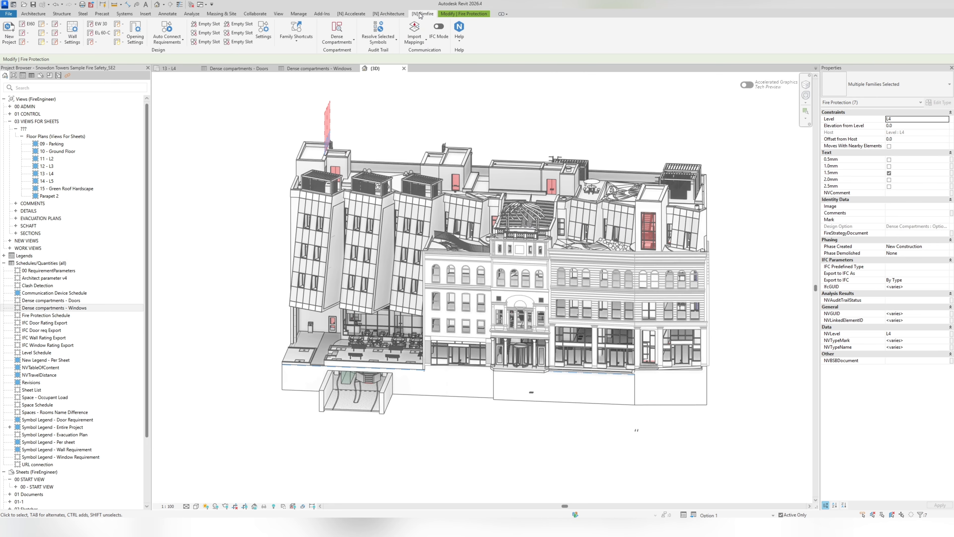
{"action": "left_click", "coordinate": [380, 40]}
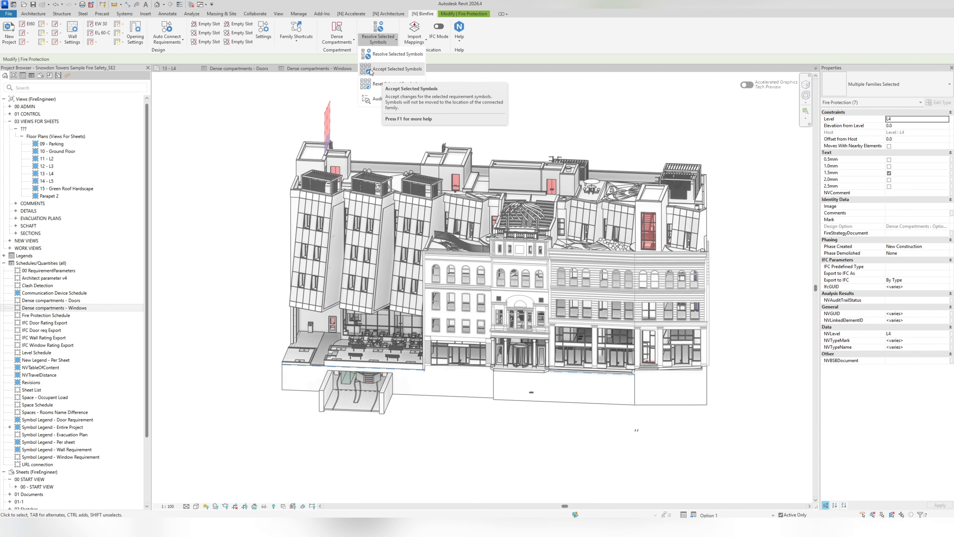
{"action": "left_click", "coordinate": [380, 71]}
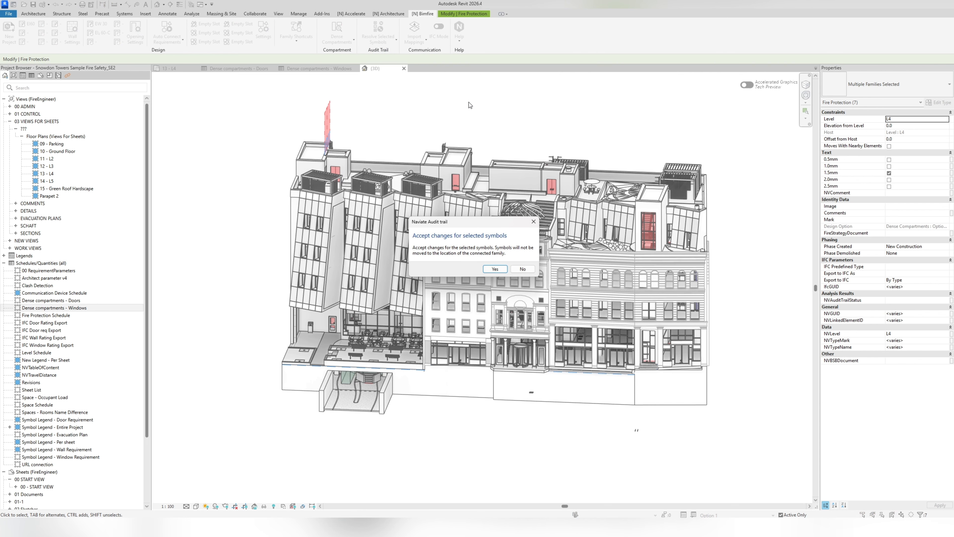
{"action": "left_click", "coordinate": [488, 269]}
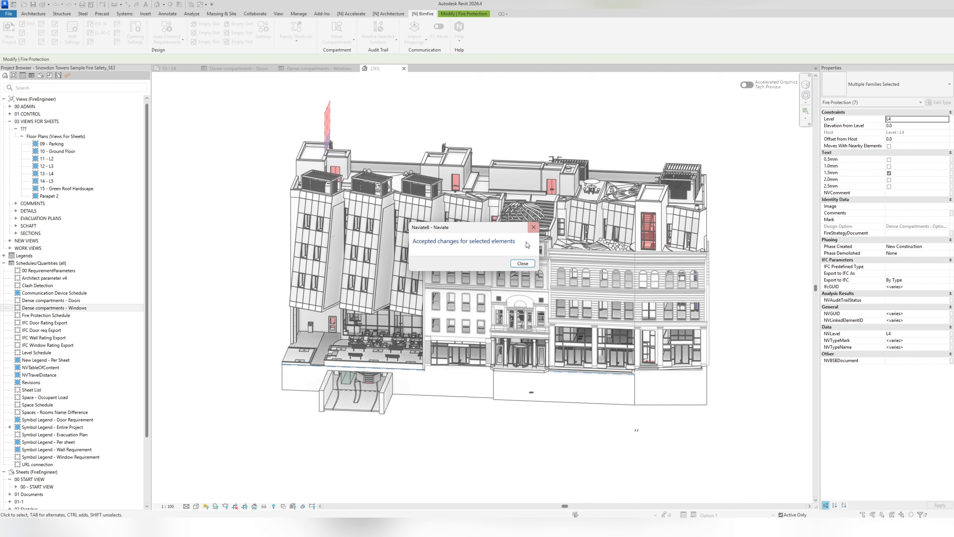
{"action": "left_click", "coordinate": [523, 263]}
{"action": "left_click", "coordinate": [378, 39]}
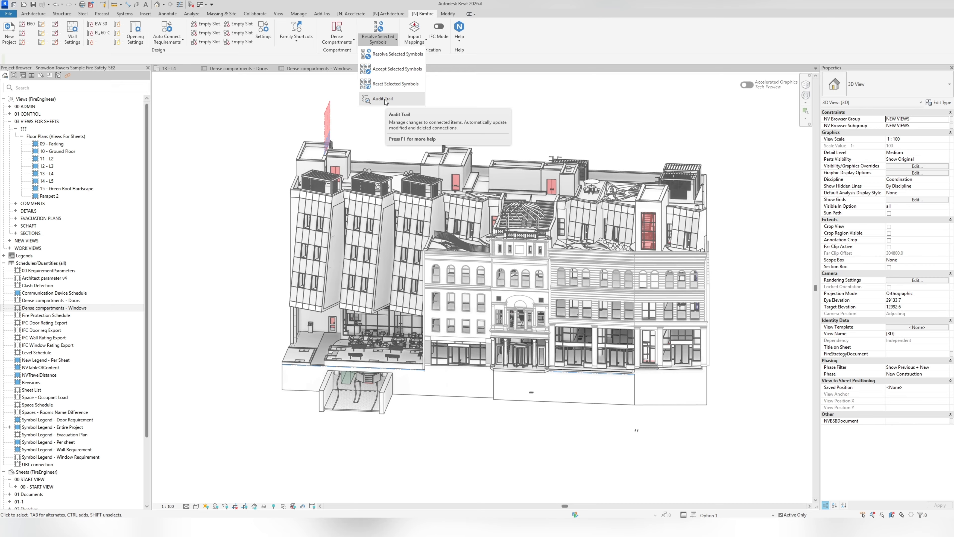
{"action": "left_click", "coordinate": [309, 118]}
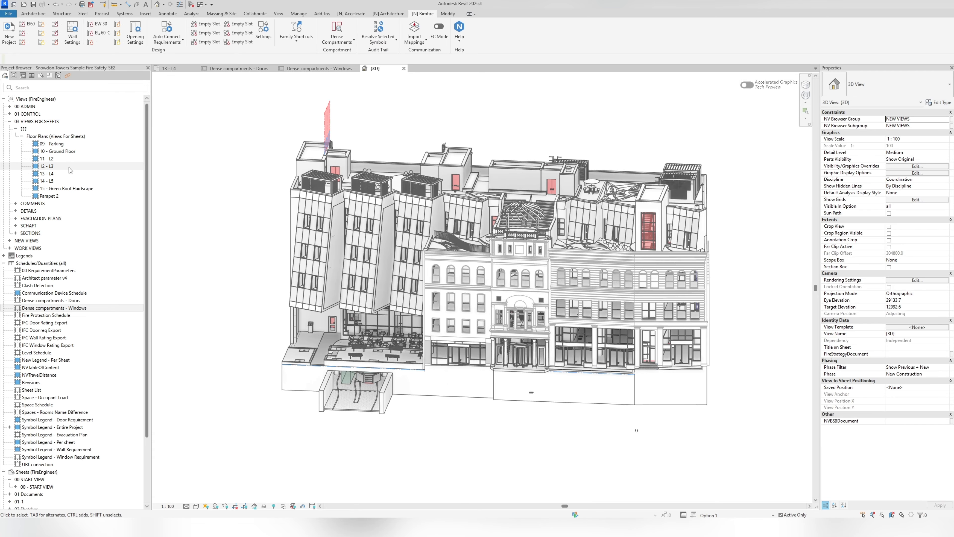
- Set the active design option back to Main Model and reopen floor plan 13 - L4
{"action": "left_click", "coordinate": [721, 515]}
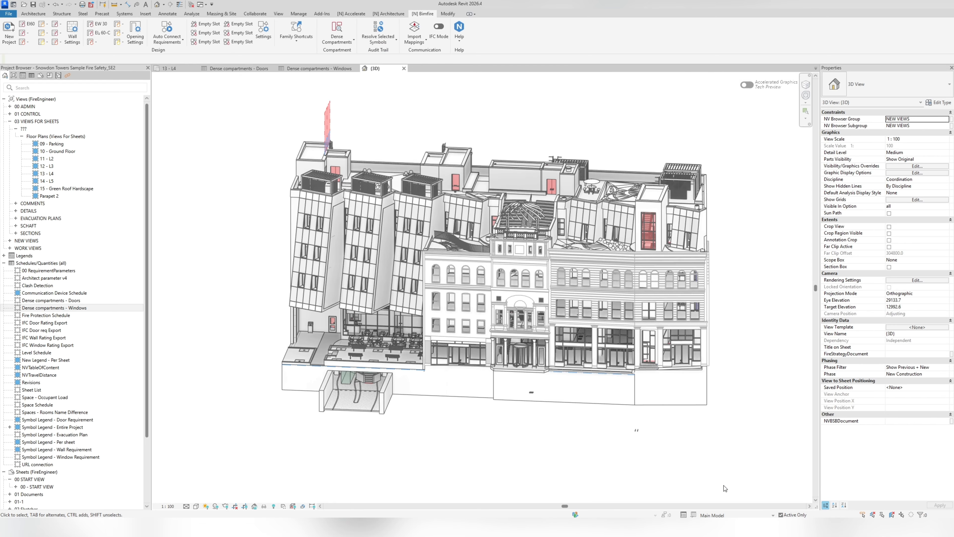
{"action": "left_click", "coordinate": [724, 485]}
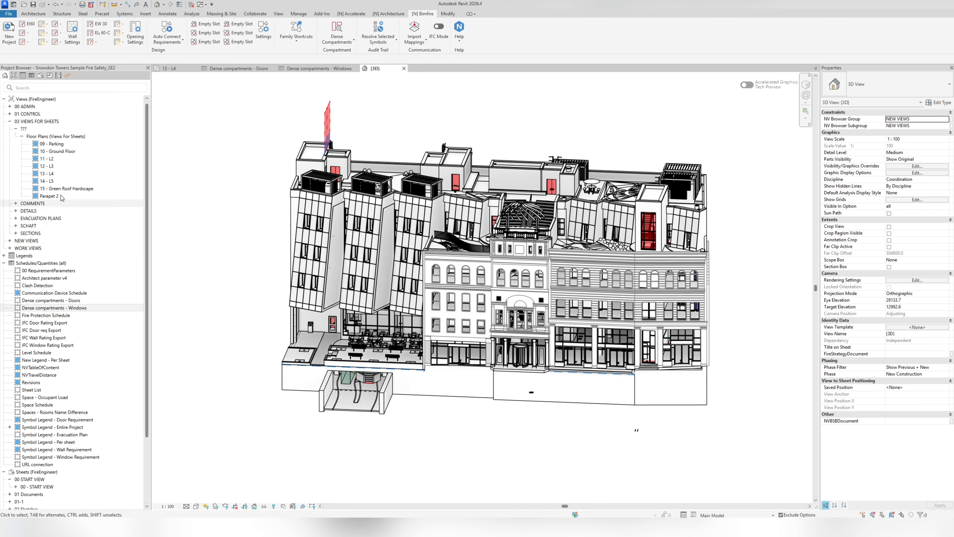
{"action": "double_click", "coordinate": [65, 173]}
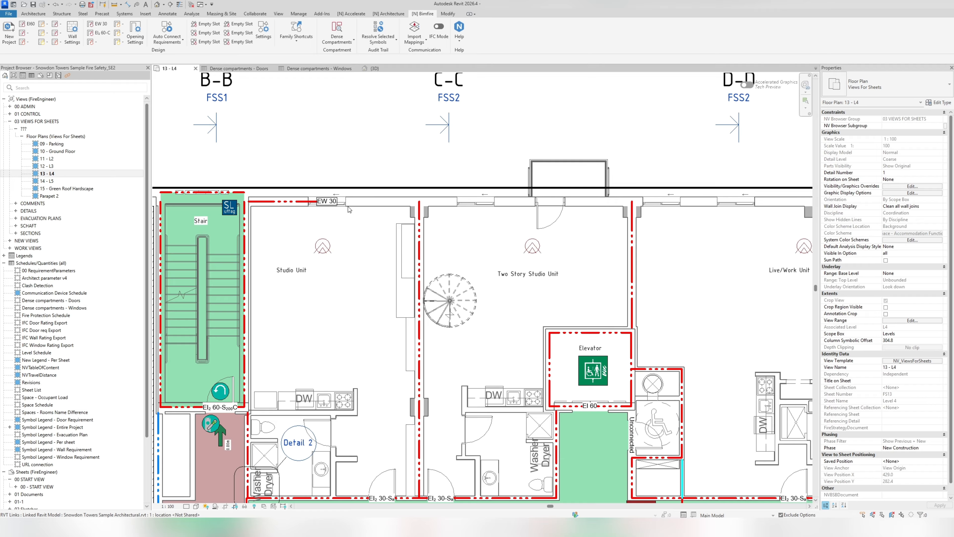
{"action": "scroll", "coordinate": [683, 230], "scroll_direction": "down", "scroll_amount": 4}
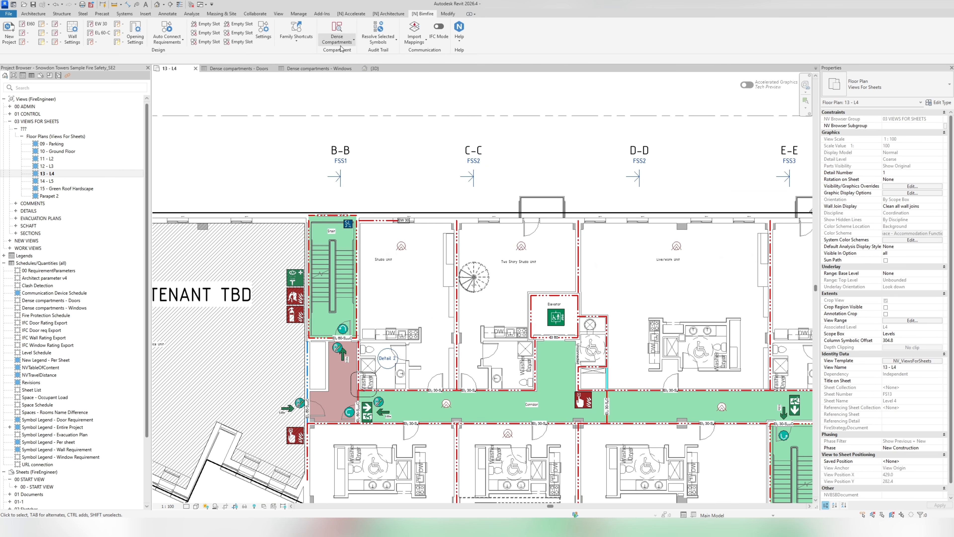
{"action": "middle_click_drag", "start_coordinate": [411, 149], "coordinate": [456, 147]}
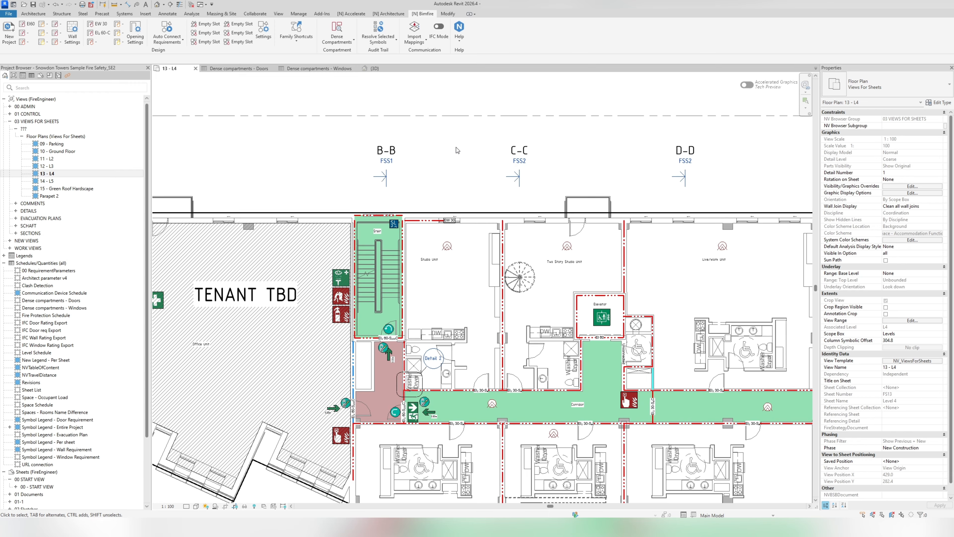